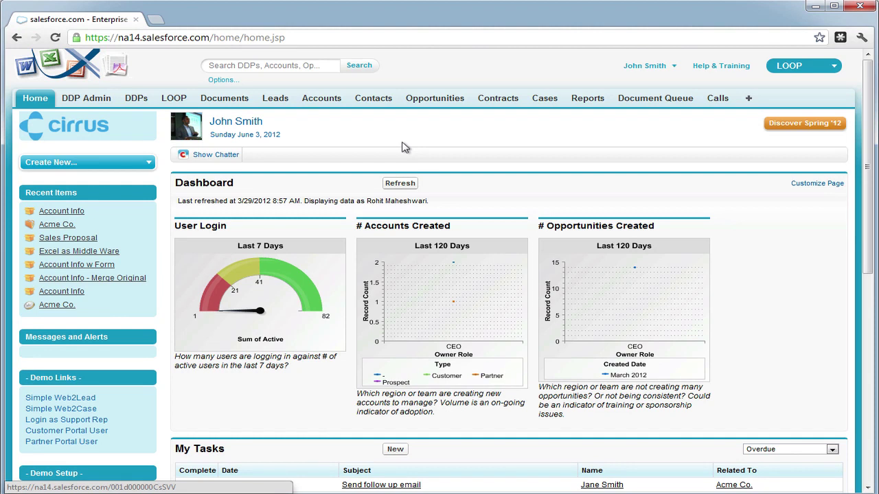
Open the most recent Account Info DDP, created 6/3/2012, and launch its Field Tagger.
{"action": "left_click", "coordinate": [146, 100]}
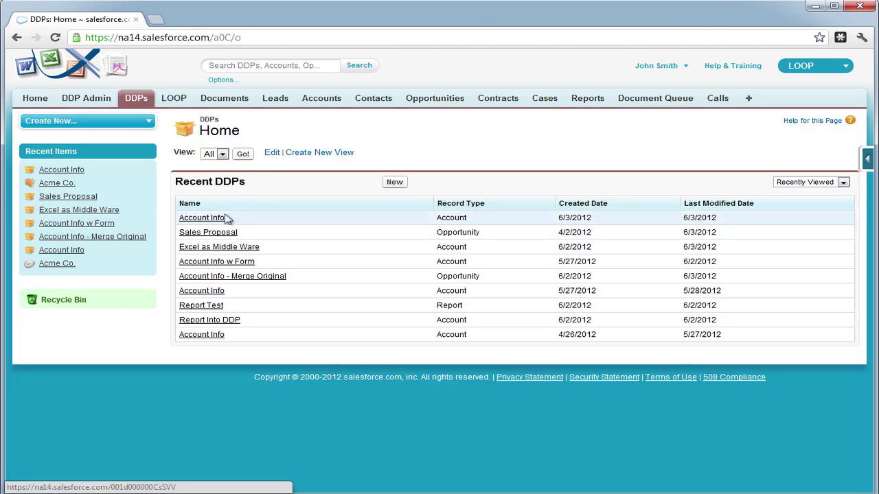
{"action": "left_click", "coordinate": [219, 219]}
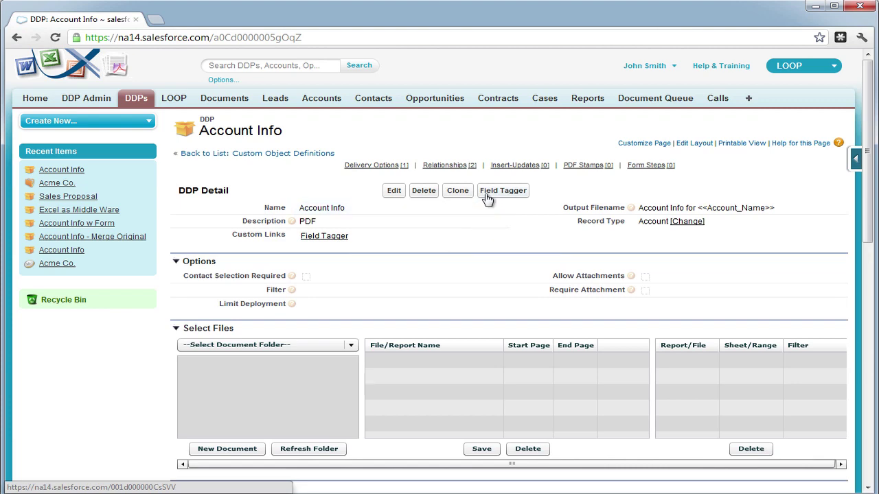
{"action": "left_click", "coordinate": [487, 198]}
Set the Field Tagger's document type to Excel/PDF and move its window aside to make room for the PDF.
{"action": "left_click", "coordinate": [437, 143]}
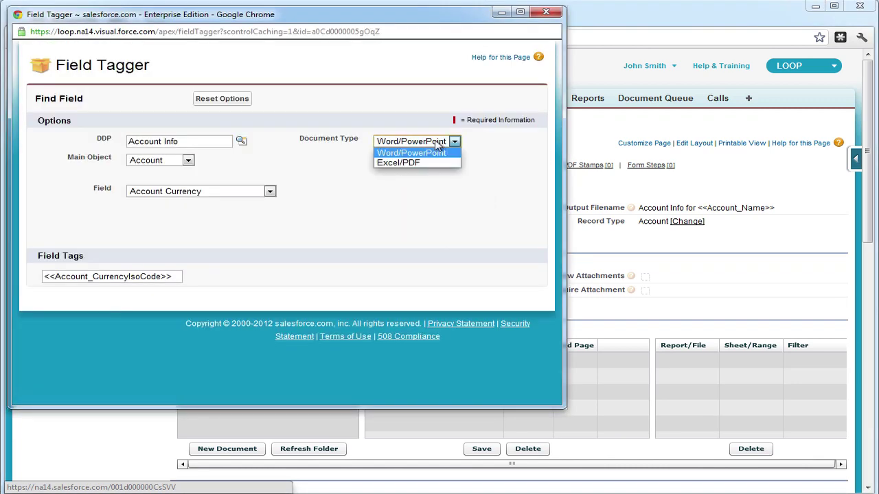
{"action": "left_click", "coordinate": [439, 163]}
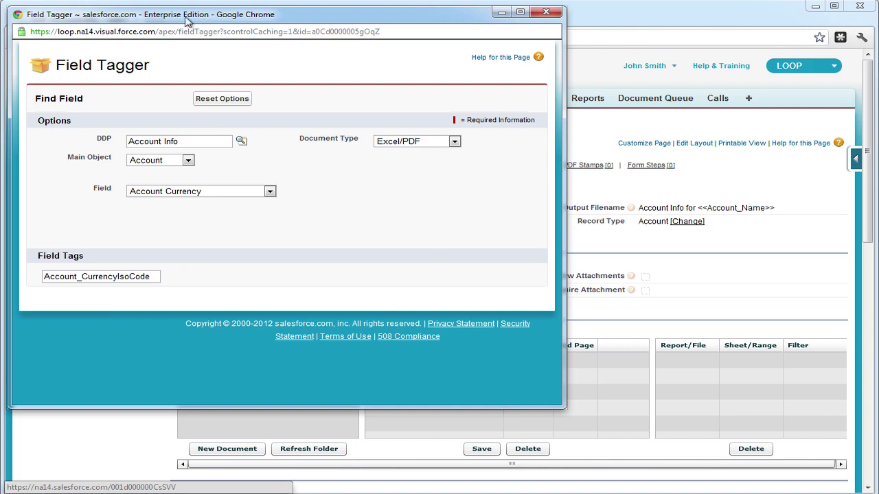
{"action": "left_click_drag", "start_coordinate": [188, 25], "coordinate": [751, 26]}
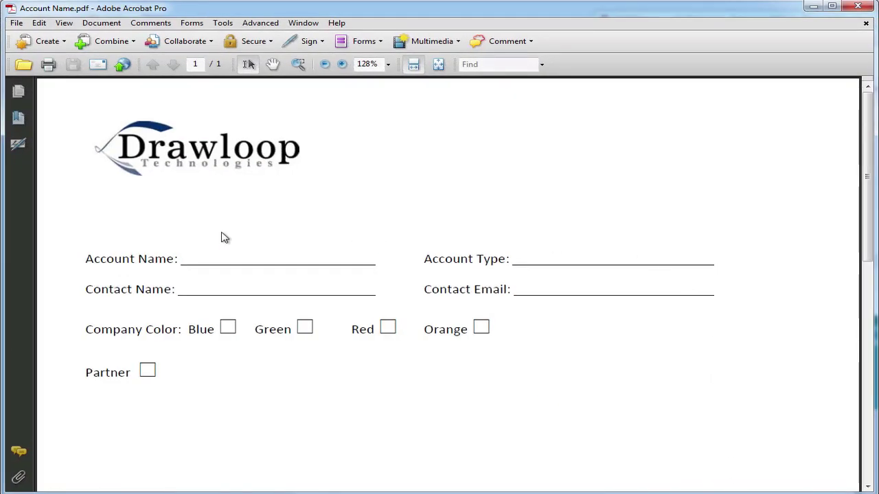
In Adobe Acrobat Pro, convert the current document, Account Name.pdf, into a form with the Form Wizard, treating it as an existing electronic document.
{"action": "left_click", "coordinate": [364, 42]}
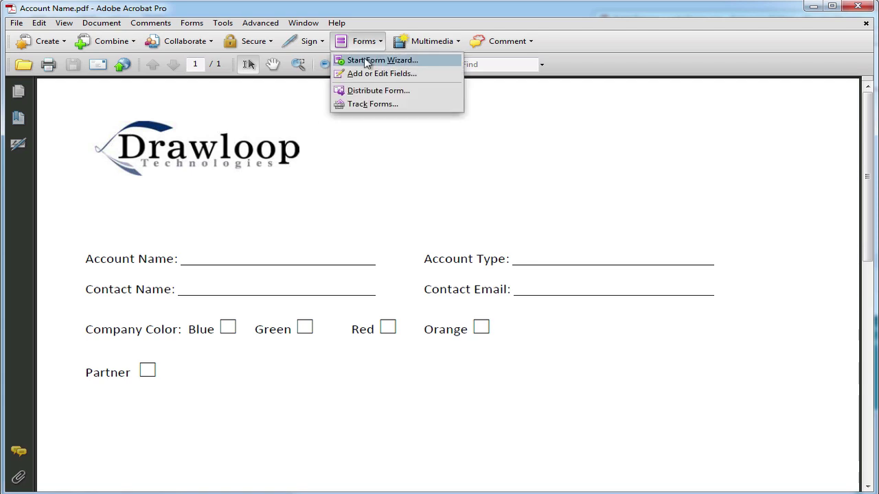
{"action": "left_click", "coordinate": [365, 61]}
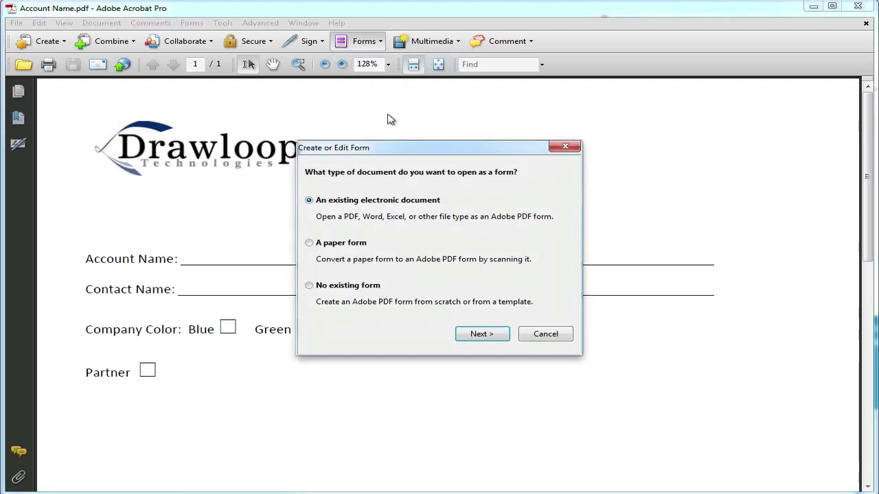
{"action": "left_click", "coordinate": [491, 334]}
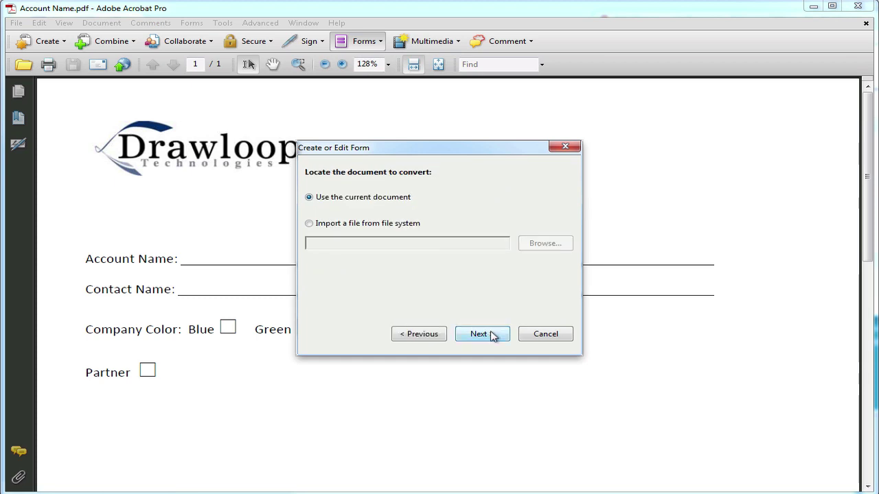
{"action": "left_click", "coordinate": [480, 335]}
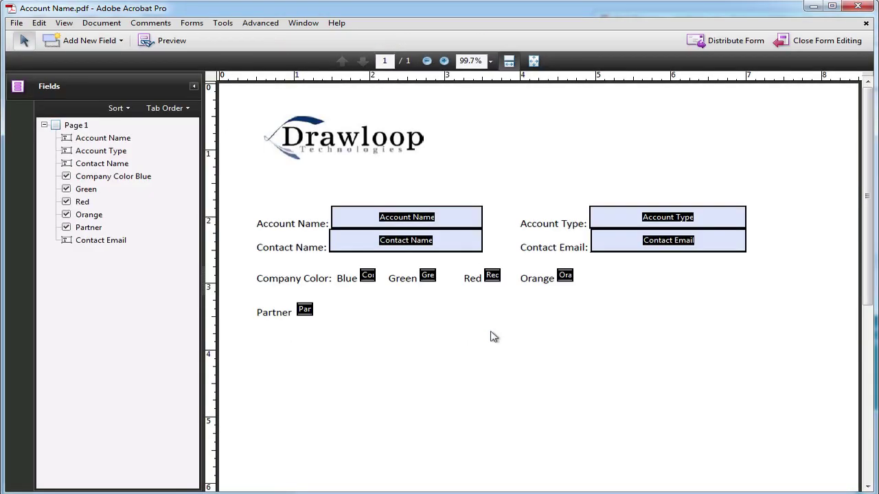
Open the Account Name text field's properties and move the dialog clear of the form fields.
{"action": "left_click", "coordinate": [377, 218]}
{"action": "right_click", "coordinate": [376, 219]}
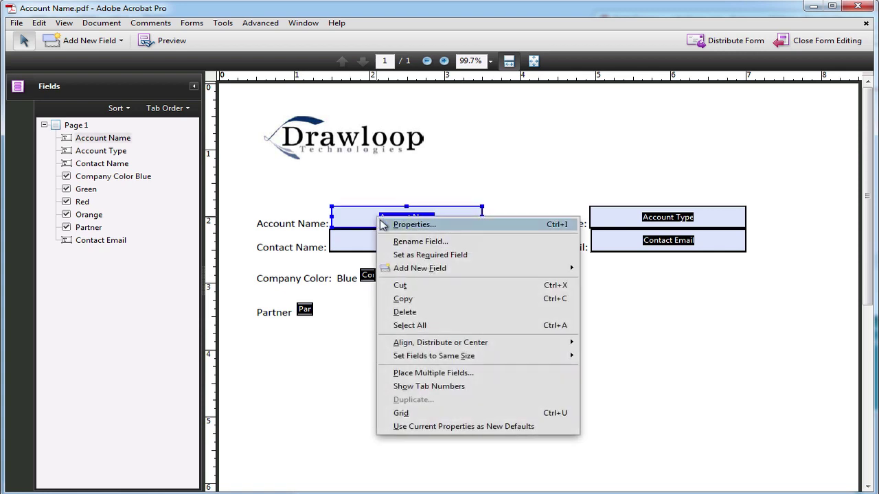
{"action": "left_click", "coordinate": [382, 224]}
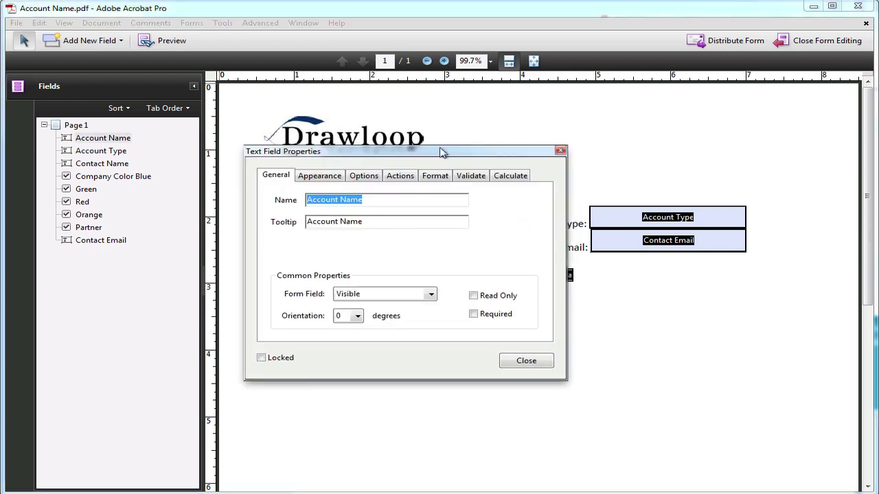
{"action": "left_click_drag", "start_coordinate": [442, 152], "coordinate": [204, 88]}
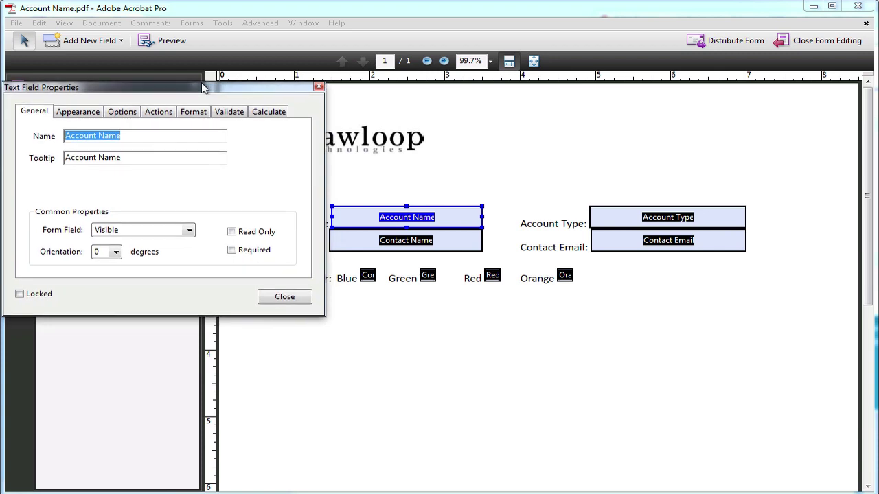
Replace the Account Name field's name with the Account_Name tag, generated in the Field Tagger from the Account object's Account Name field.
{"action": "key", "text": "alt+Tab"}
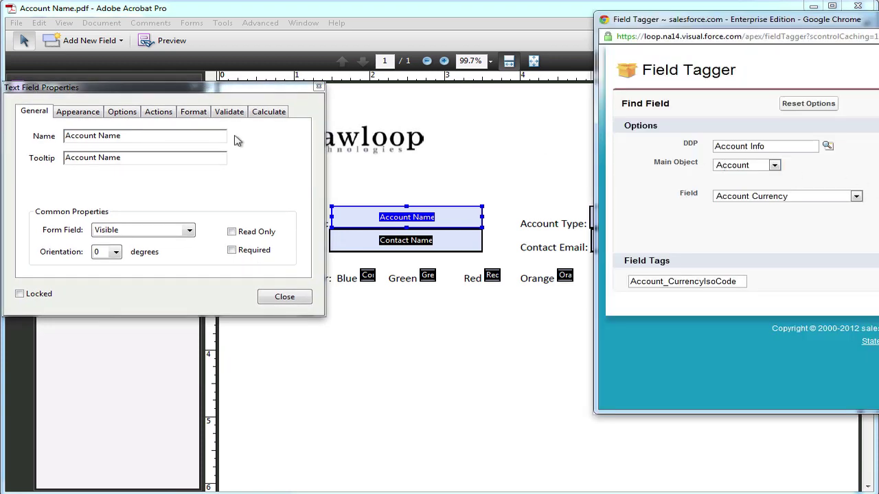
{"action": "key", "text": "Delete"}
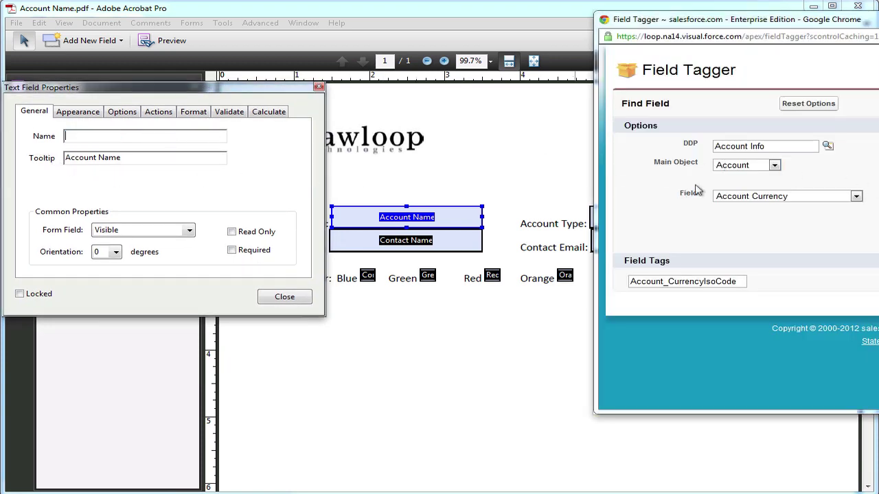
{"action": "left_click", "coordinate": [746, 199]}
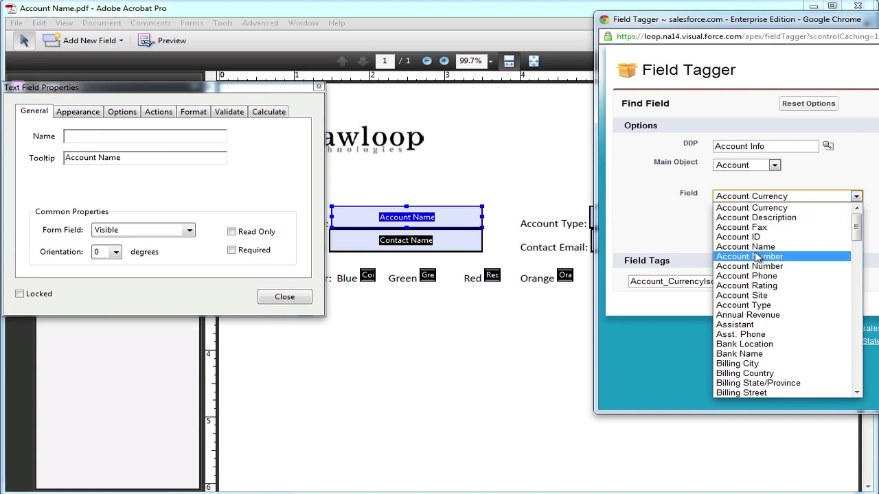
{"action": "left_click", "coordinate": [749, 246]}
{"action": "double_click", "coordinate": [676, 282]}
{"action": "left_click_drag", "start_coordinate": [676, 283], "coordinate": [69, 137]}
Replace the Contact Name field's name with the Contact_Name tag, generated in the Field Tagger from the Contact object's Full Name field.
{"action": "left_click", "coordinate": [377, 239]}
{"action": "left_click", "coordinate": [126, 135]}
{"action": "key", "text": "BackSpace"}
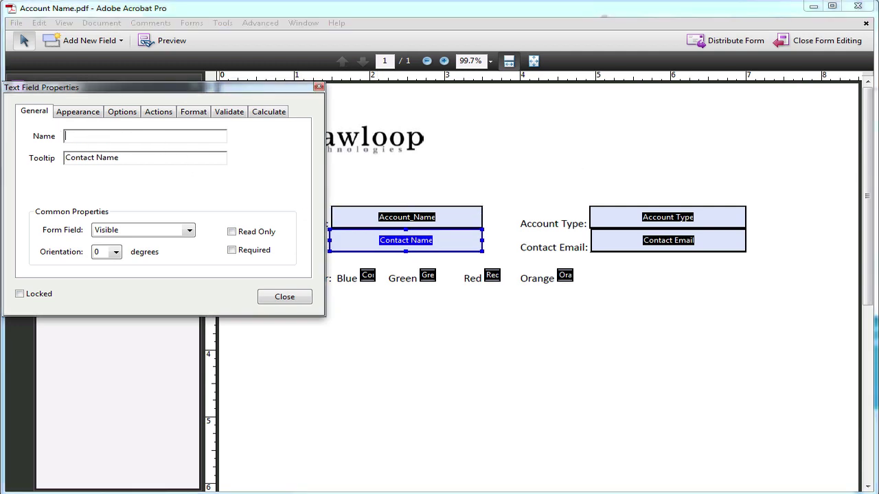
{"action": "key", "text": "alt+Tab"}
{"action": "left_click", "coordinate": [762, 167]}
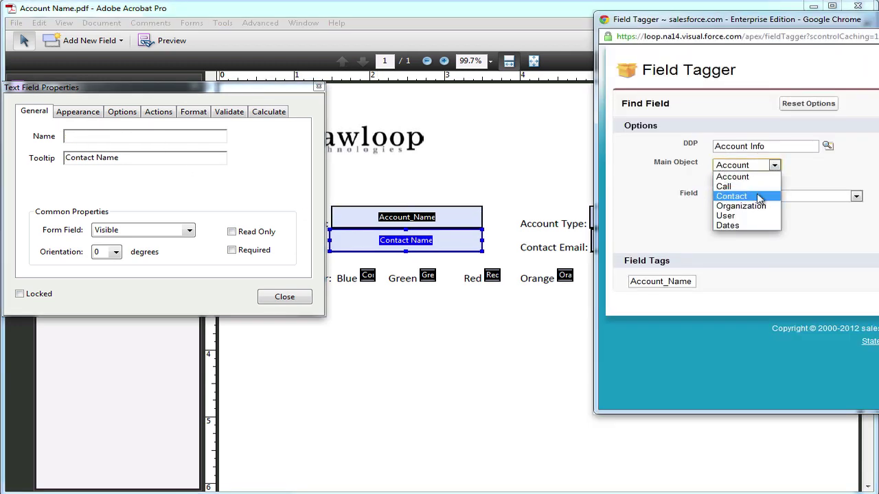
{"action": "left_click", "coordinate": [760, 194]}
{"action": "left_click", "coordinate": [757, 196]}
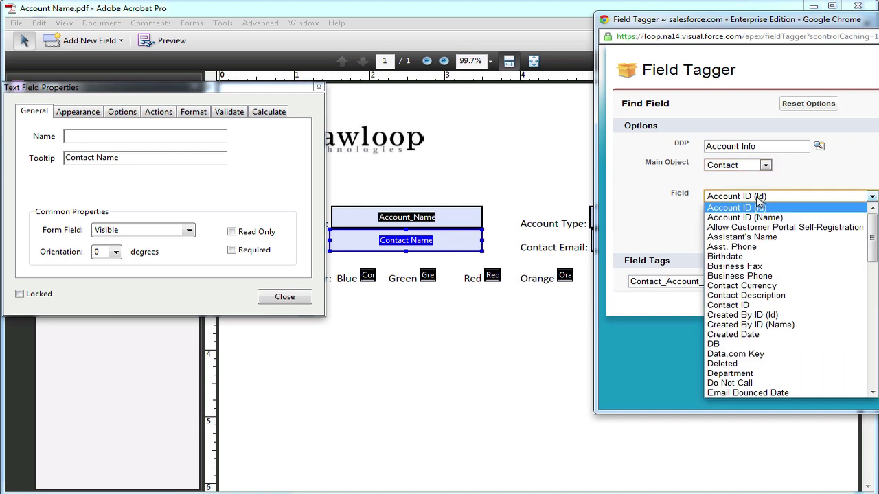
{"action": "scroll", "coordinate": [774, 334], "scroll_direction": "down", "scroll_amount": 3}
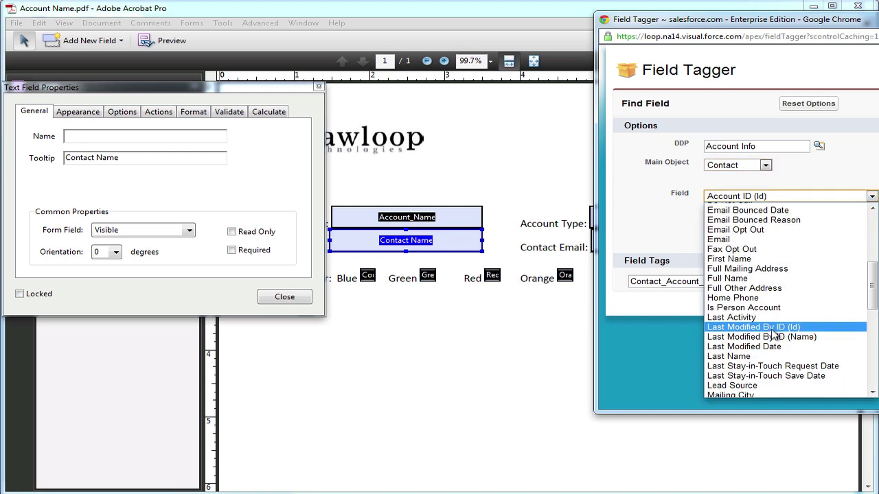
{"action": "left_click", "coordinate": [751, 279]}
{"action": "double_click", "coordinate": [652, 282]}
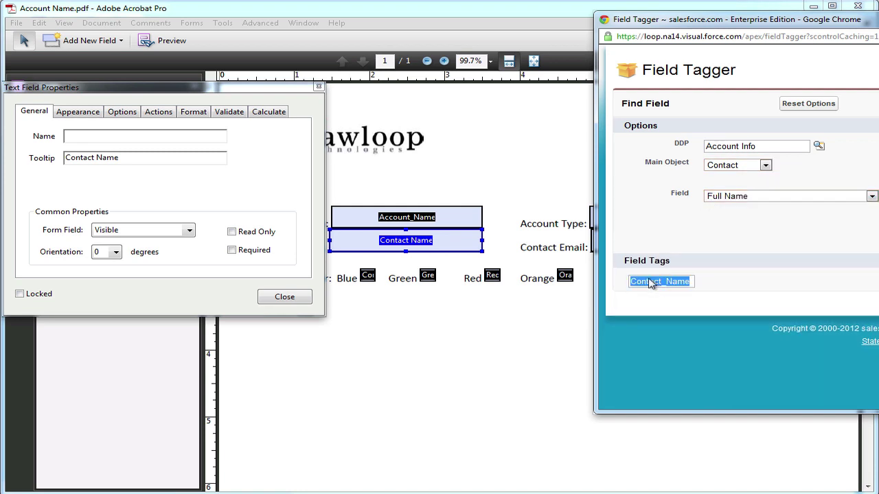
{"action": "left_click_drag", "start_coordinate": [653, 283], "coordinate": [186, 141]}
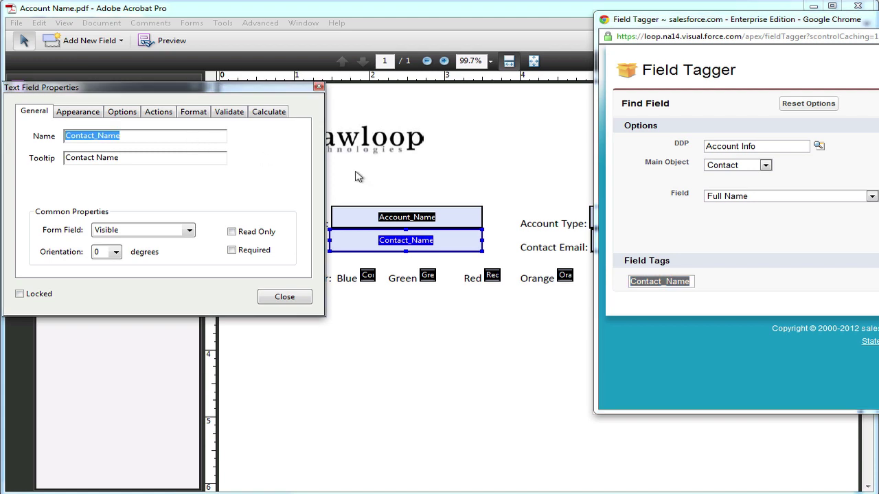
Replace the Account Type field's name with the Account_Type tag, generated in the Field Tagger from the Account object's Account Type field.
{"action": "left_click", "coordinate": [589, 219]}
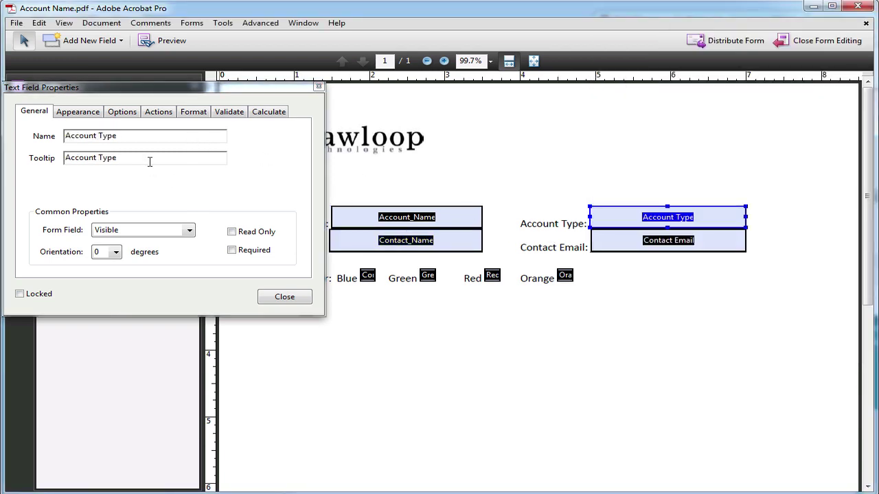
{"action": "left_click_drag", "start_coordinate": [138, 138], "coordinate": [60, 139]}
{"action": "key", "text": "Delete"}
{"action": "key", "text": "alt+Tab"}
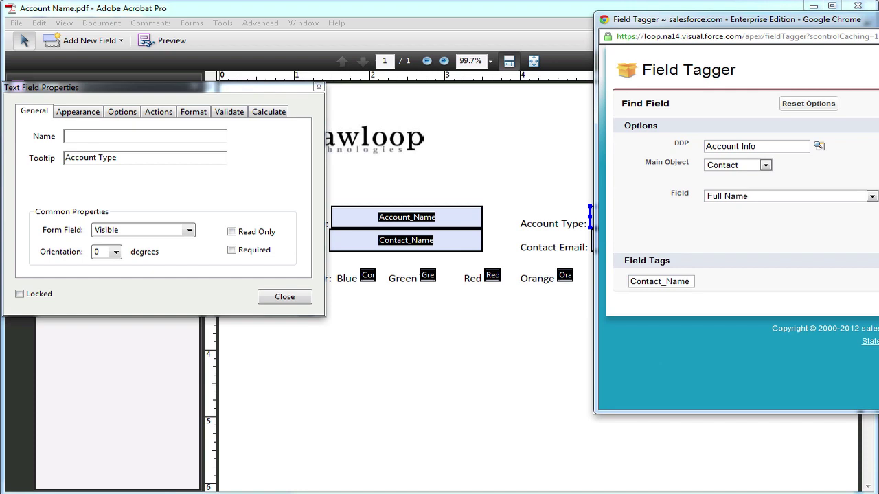
{"action": "left_click", "coordinate": [720, 165]}
{"action": "left_click", "coordinate": [724, 175]}
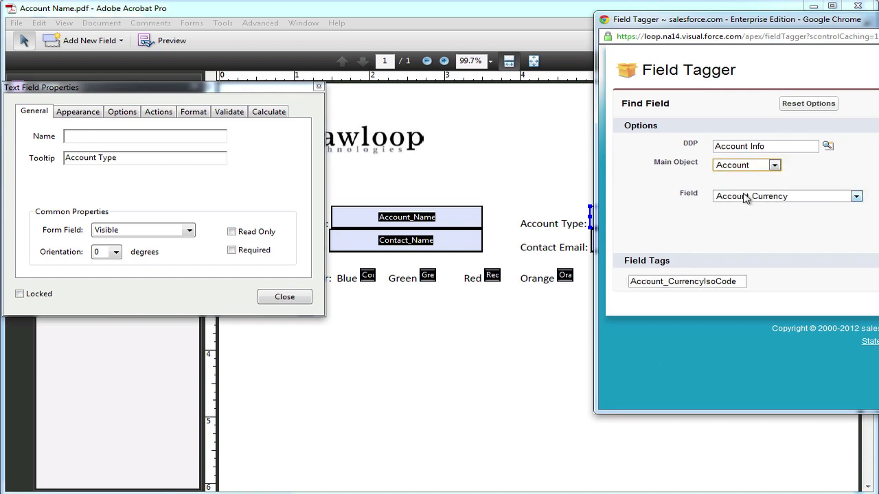
{"action": "left_click", "coordinate": [755, 196]}
{"action": "left_click", "coordinate": [746, 305]}
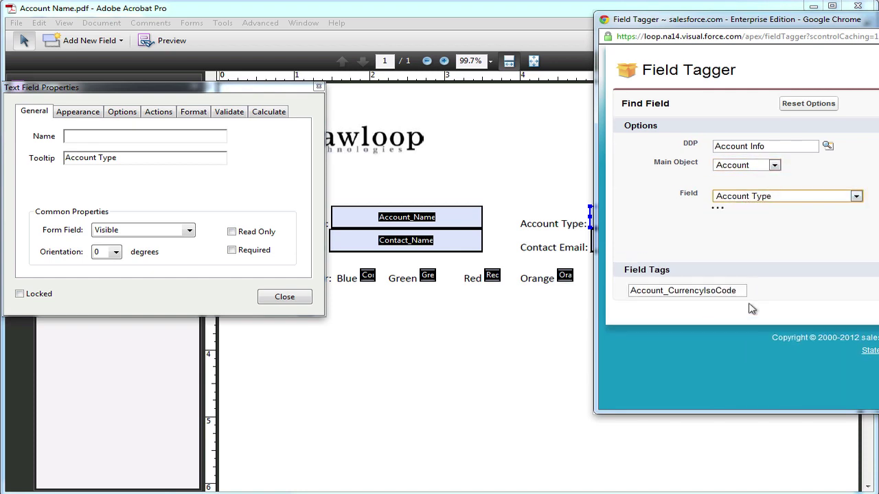
{"action": "double_click", "coordinate": [679, 286]}
{"action": "left_click_drag", "start_coordinate": [679, 286], "coordinate": [175, 135]}
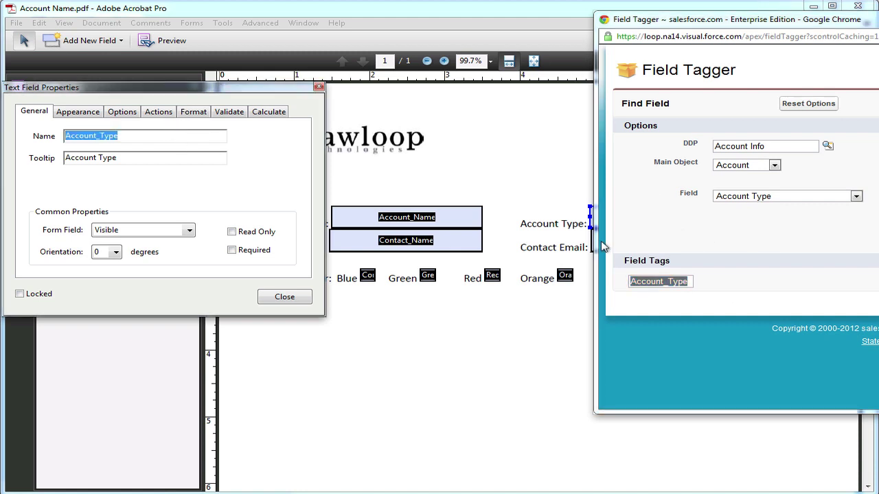
Replace the Contact Email field's name with the Contact_Email tag, generated in the Field Tagger from the Contact object's Email field.
{"action": "left_click", "coordinate": [591, 246]}
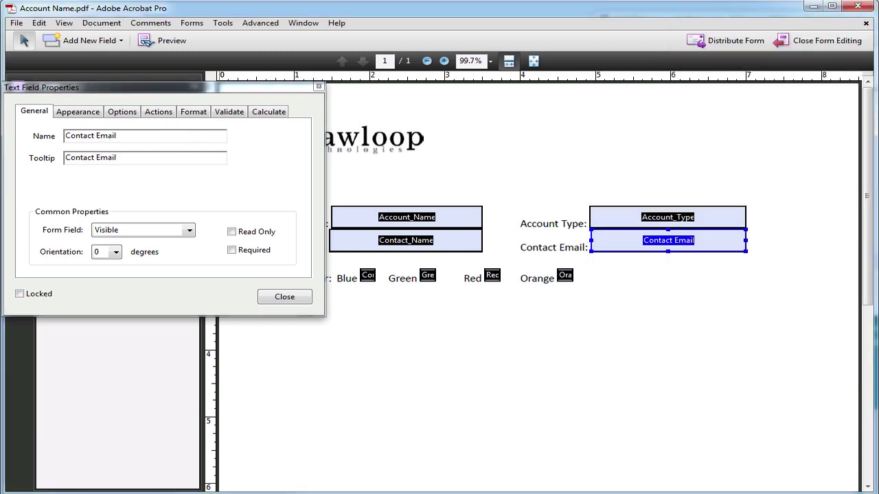
{"action": "key", "text": "alt+Tab"}
{"action": "left_click", "coordinate": [773, 164]}
{"action": "left_click", "coordinate": [755, 195]}
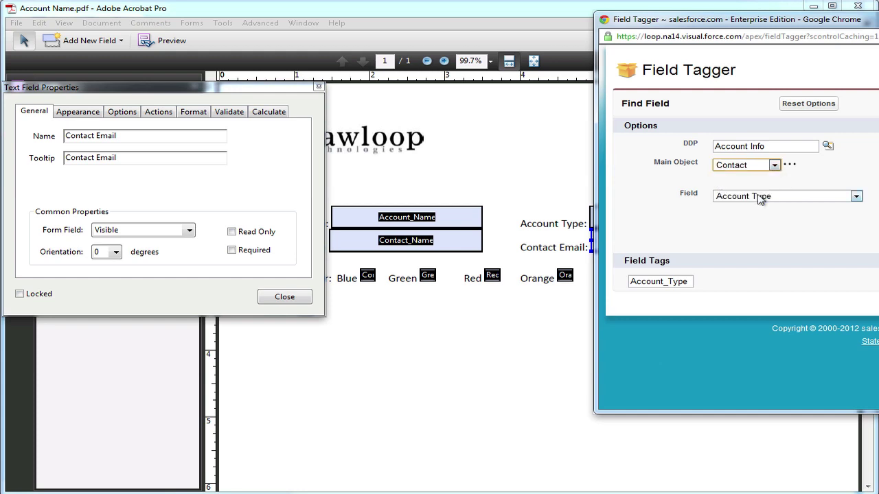
{"action": "left_click", "coordinate": [759, 197]}
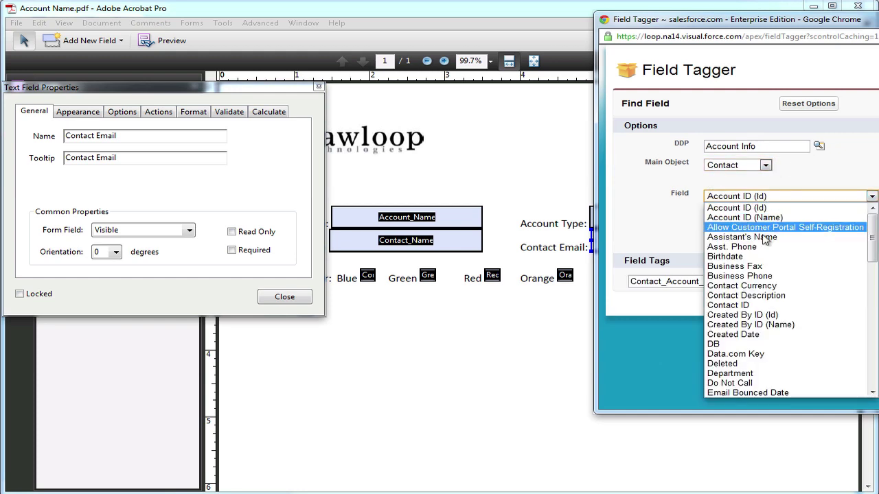
{"action": "scroll", "coordinate": [769, 293], "scroll_direction": "down", "scroll_amount": 2}
{"action": "scroll", "coordinate": [769, 292], "scroll_direction": "down", "scroll_amount": 2}
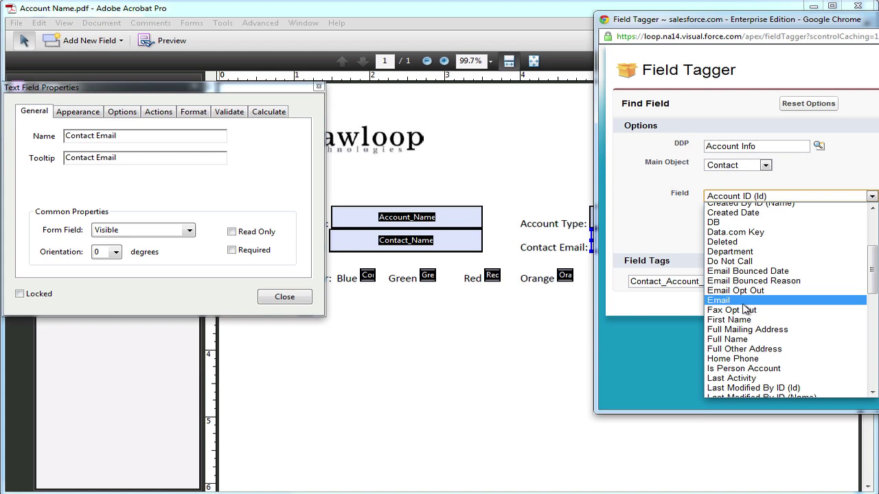
{"action": "left_click", "coordinate": [744, 310]}
{"action": "double_click", "coordinate": [663, 282]}
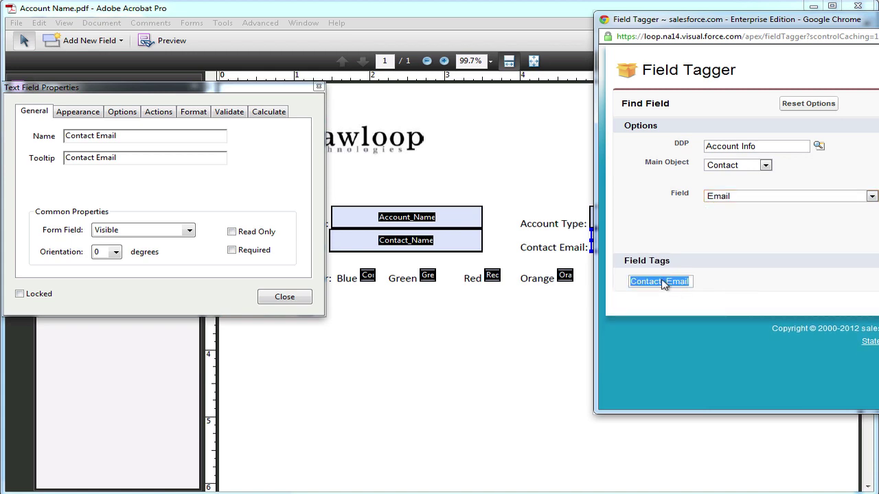
{"action": "left_click_drag", "start_coordinate": [160, 134], "coordinate": [50, 135]}
{"action": "key", "text": "BackSpace"}
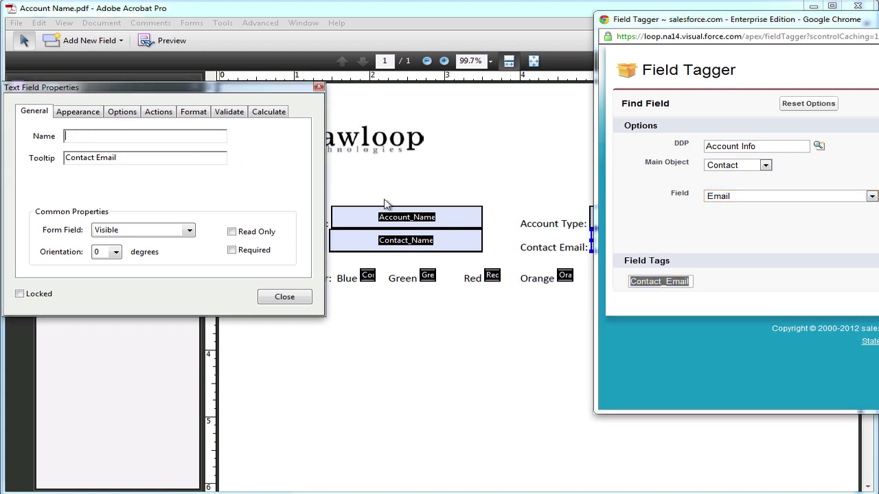
{"action": "left_click_drag", "start_coordinate": [650, 278], "coordinate": [127, 140]}
Set the tooltip of the Company Color Blue check box to "Choose Company color".
{"action": "left_click", "coordinate": [369, 276]}
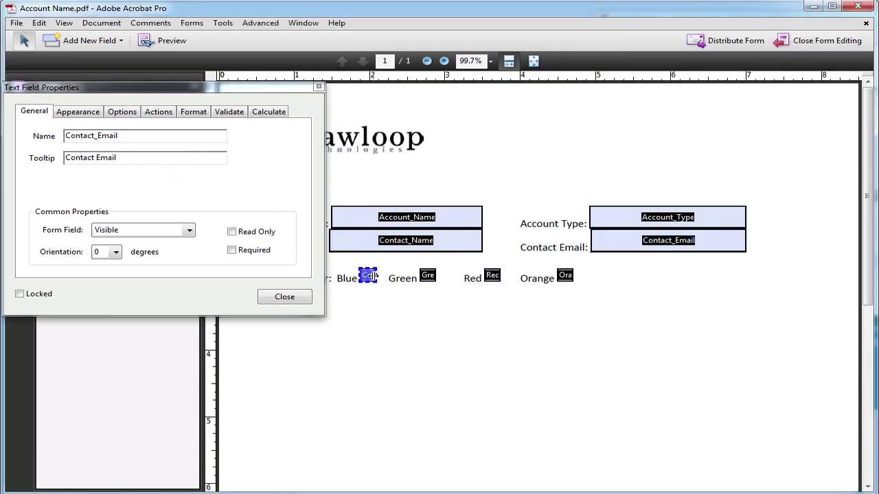
{"action": "left_click", "coordinate": [381, 303]}
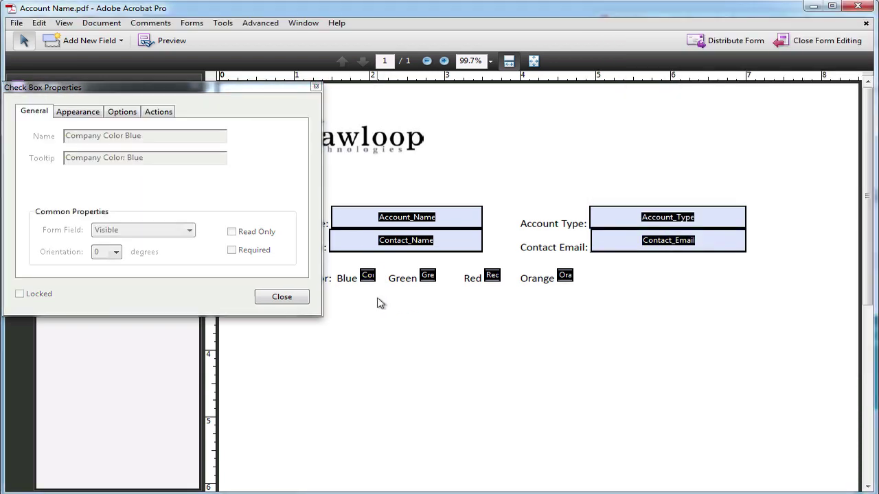
{"action": "left_click_drag", "start_coordinate": [214, 87], "coordinate": [231, 37]}
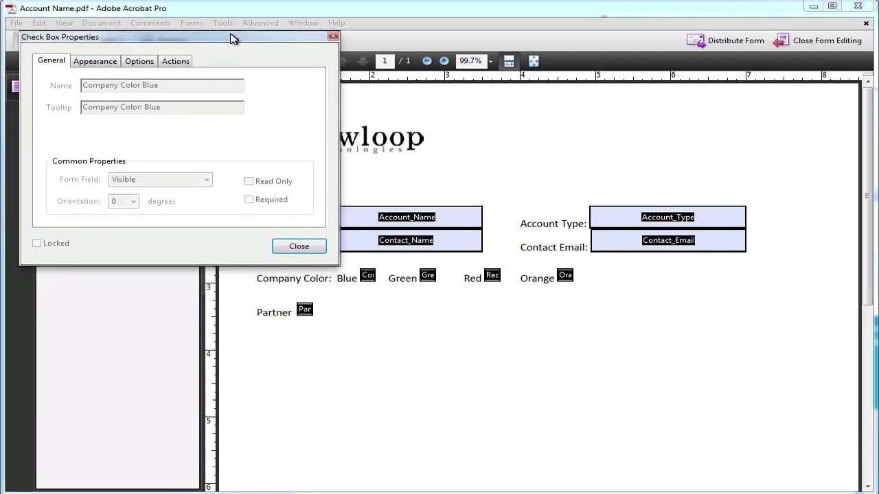
{"action": "left_click", "coordinate": [368, 272]}
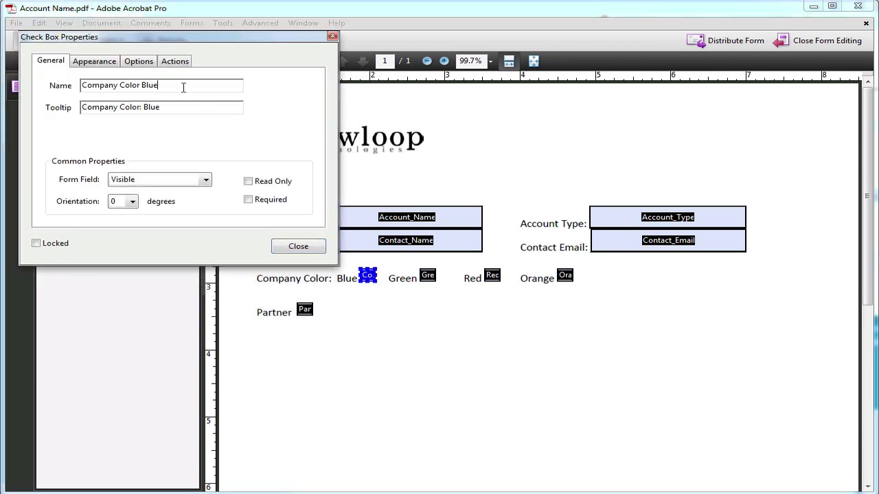
{"action": "left_click_drag", "start_coordinate": [182, 86], "coordinate": [42, 89]}
{"action": "key", "text": "Delete"}
{"action": "left_click_drag", "start_coordinate": [198, 107], "coordinate": [60, 111]}
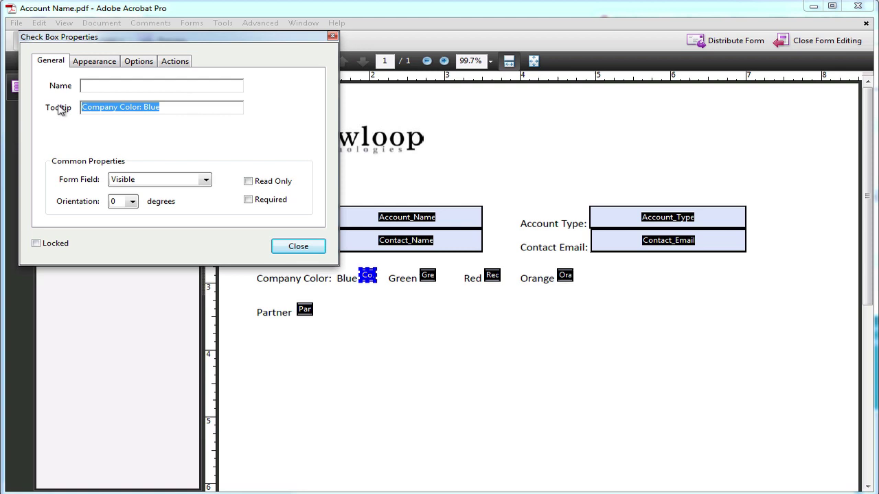
{"action": "type", "text": "Choose"}
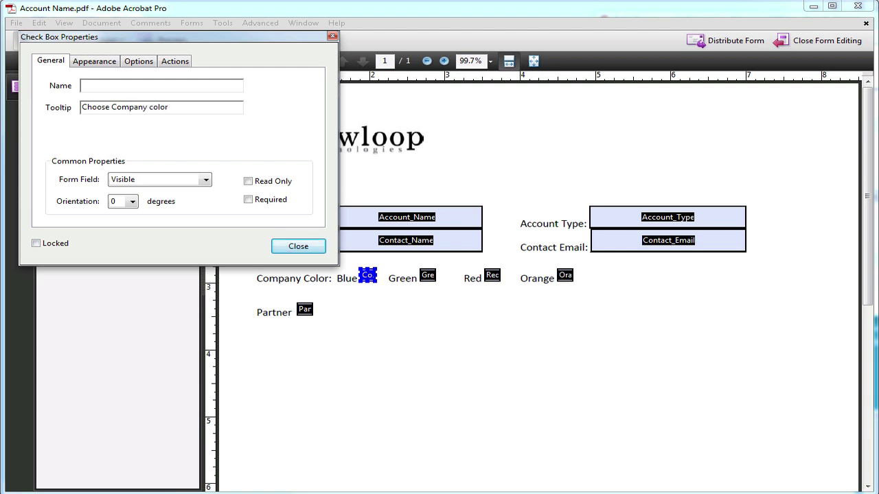
{"action": "left_click", "coordinate": [454, 322]}
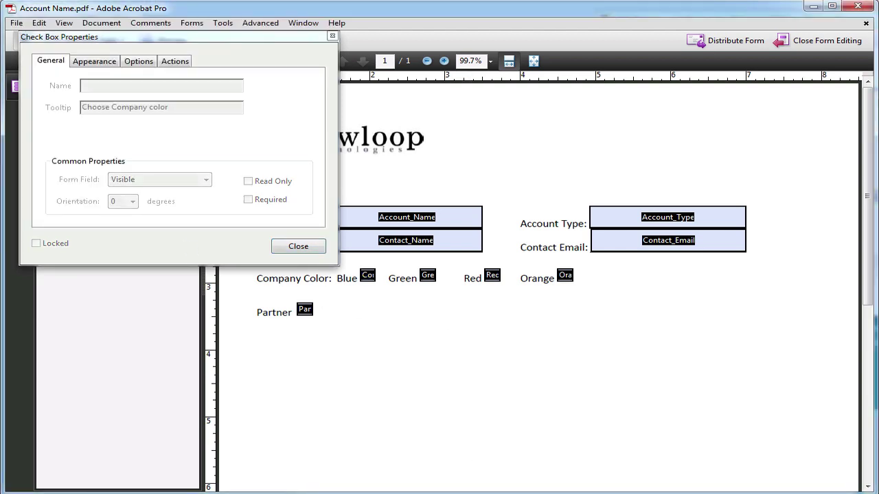
Switch to Salesforce, open the Acme Co. account in a separate tab and examine the Company Color picklist's options, saving the record unchanged.
{"action": "left_click", "coordinate": [810, 8]}
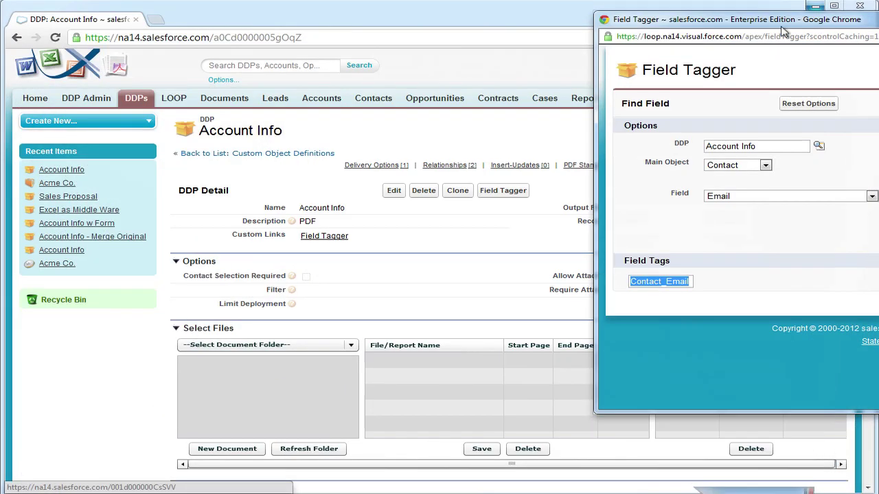
{"action": "middle_click", "coordinate": [61, 183]}
{"action": "left_click", "coordinate": [171, 20]}
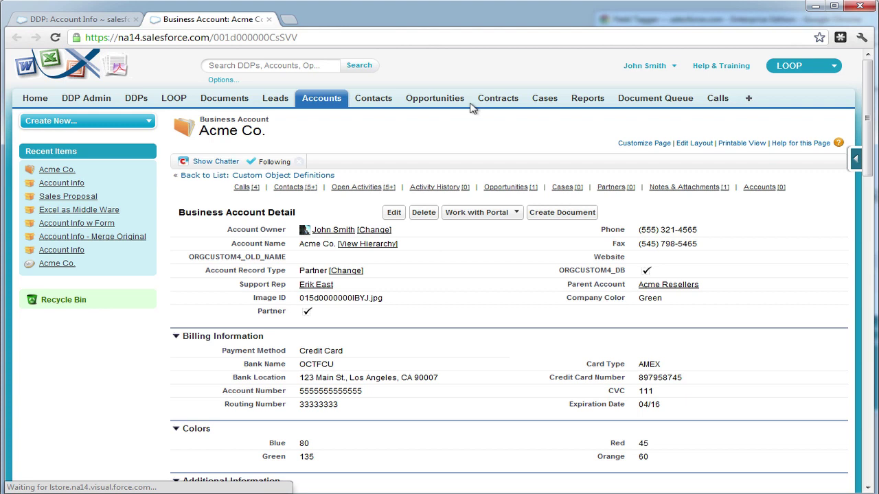
{"action": "double_click", "coordinate": [650, 298]}
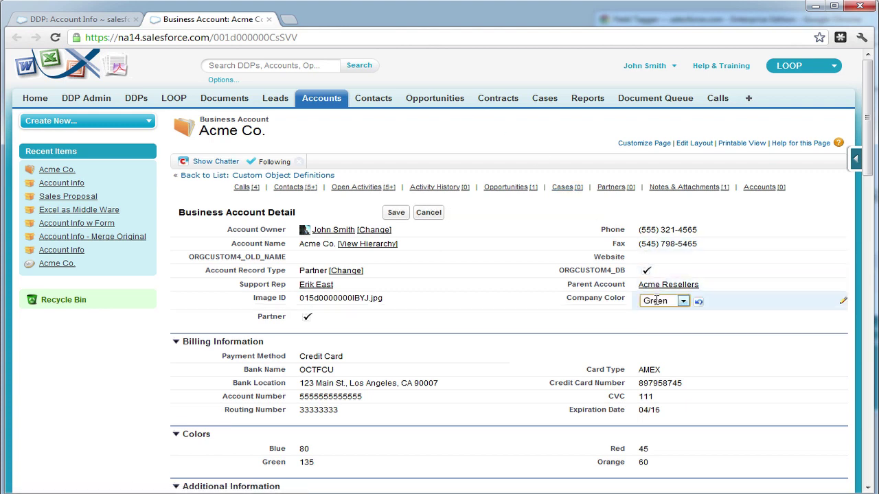
{"action": "left_click", "coordinate": [681, 302]}
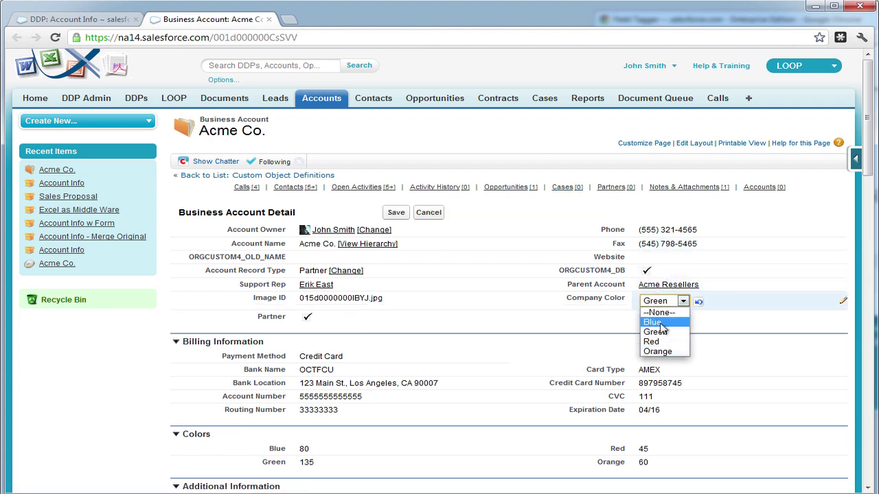
{"action": "left_click", "coordinate": [559, 322]}
{"action": "left_click", "coordinate": [396, 213]}
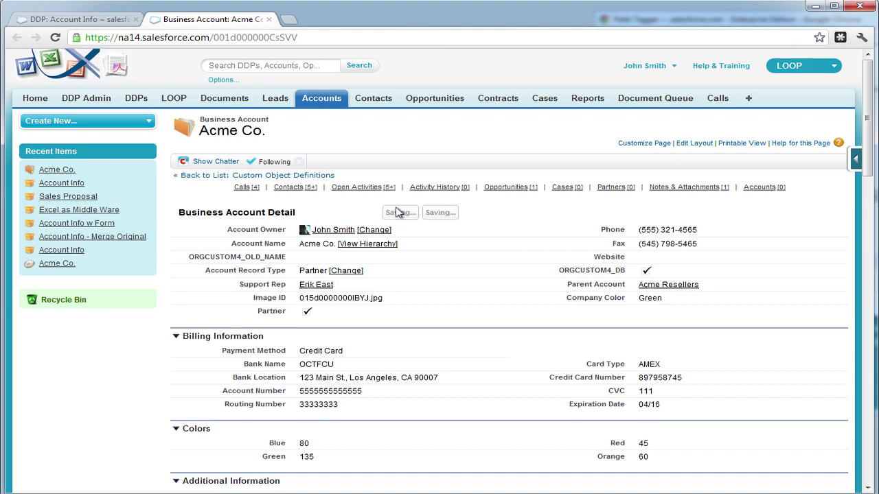
Generate the Account_Company_Color tag in the Field Tagger from the Account object's Company Color field.
{"action": "left_click", "coordinate": [699, 198]}
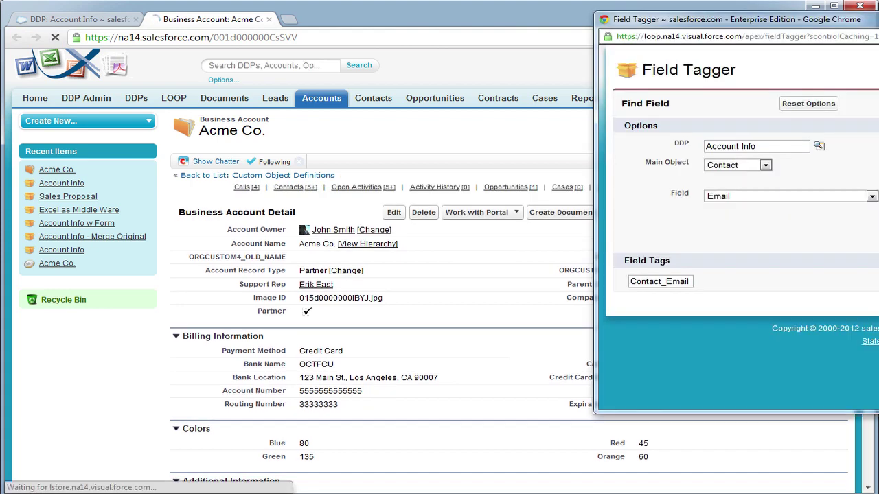
{"action": "left_click", "coordinate": [738, 166]}
{"action": "left_click", "coordinate": [740, 168]}
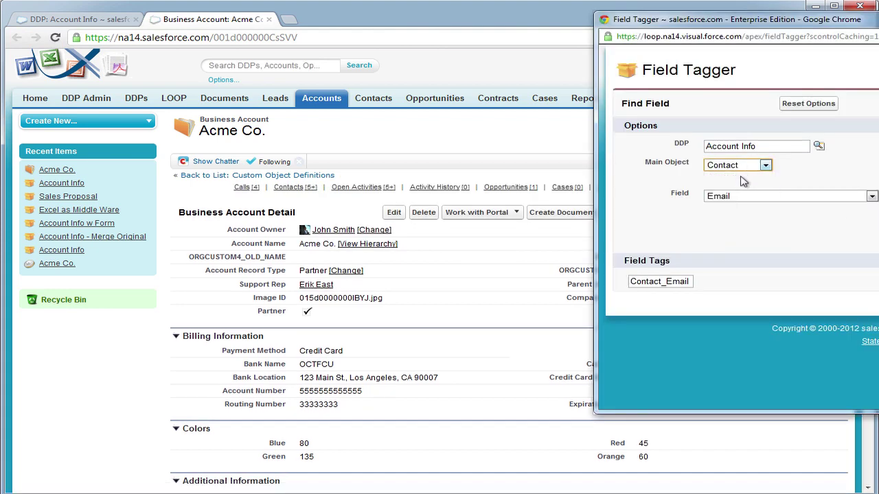
{"action": "left_click", "coordinate": [743, 167]}
{"action": "left_click", "coordinate": [745, 175]}
{"action": "left_click", "coordinate": [759, 196]}
{"action": "scroll", "coordinate": [774, 292], "scroll_direction": "down", "scroll_amount": 6}
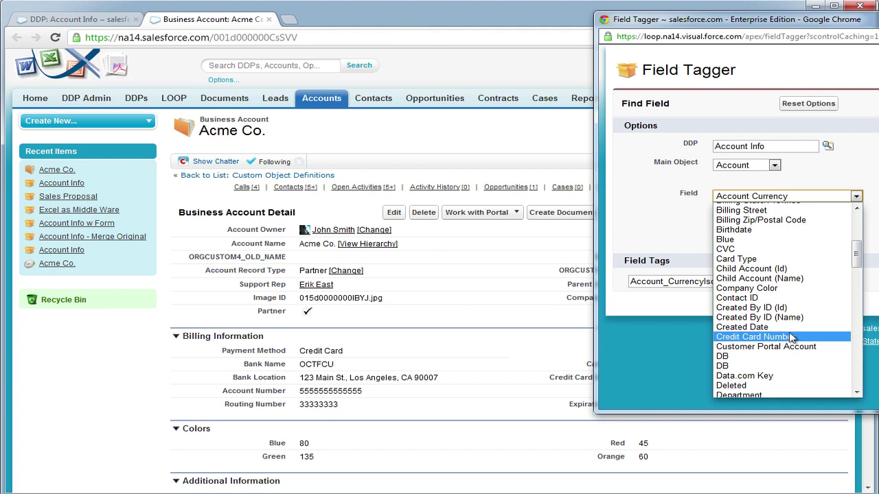
{"action": "left_click", "coordinate": [782, 288]}
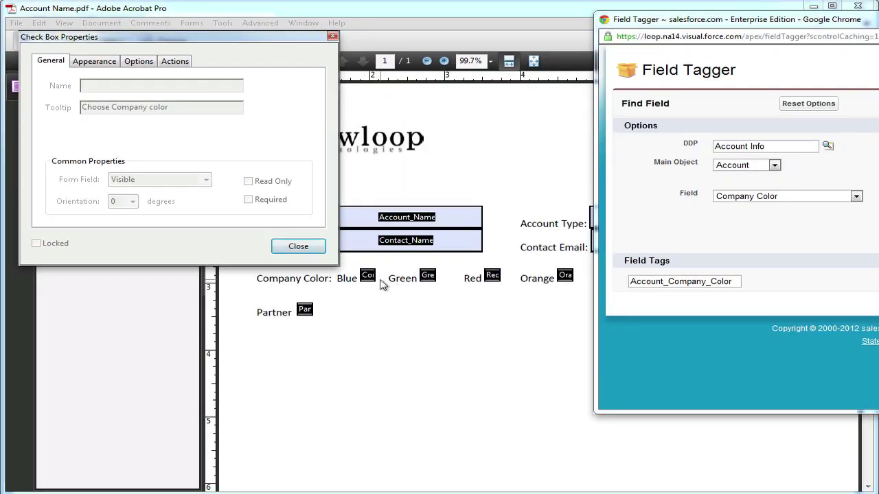
Return to the PDF form and replace the Blue check box's name with the Account_Company_Color tag from the Field Tagger.
{"action": "left_click", "coordinate": [369, 276]}
{"action": "key", "text": "alt+Tab"}
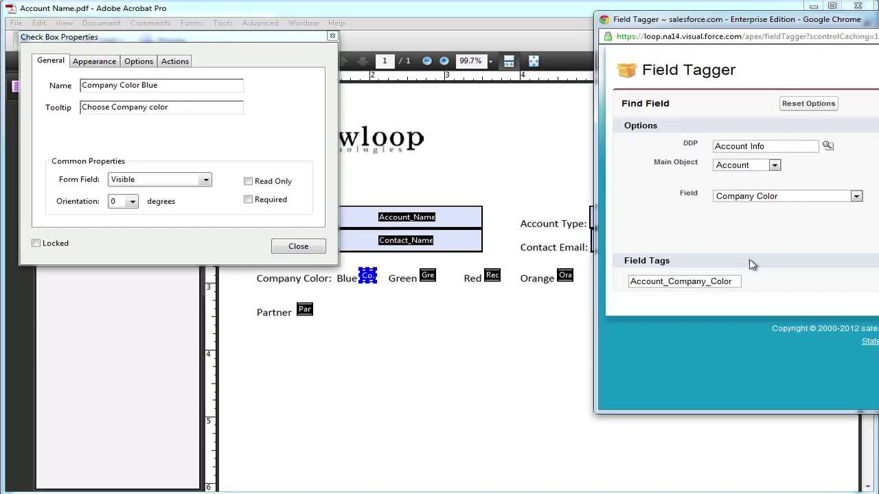
{"action": "double_click", "coordinate": [711, 281]}
{"action": "left_click_drag", "start_coordinate": [710, 282], "coordinate": [179, 90]}
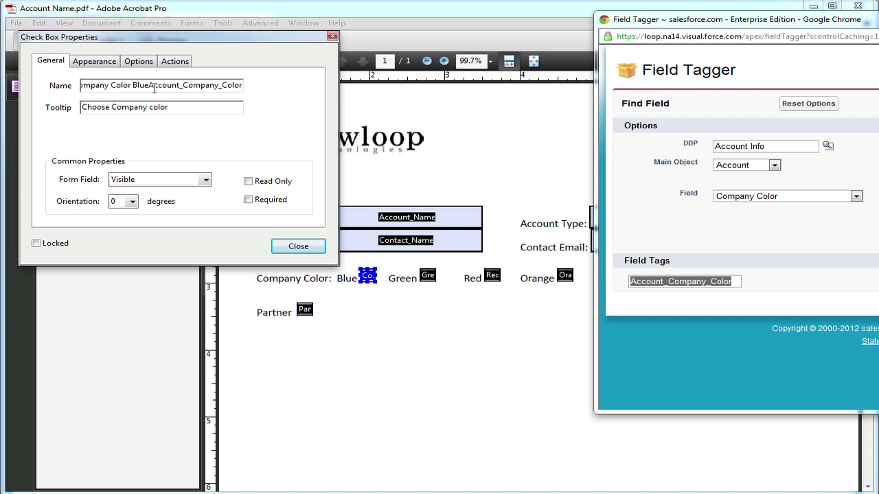
{"action": "left_click_drag", "start_coordinate": [147, 86], "coordinate": [2, 84]}
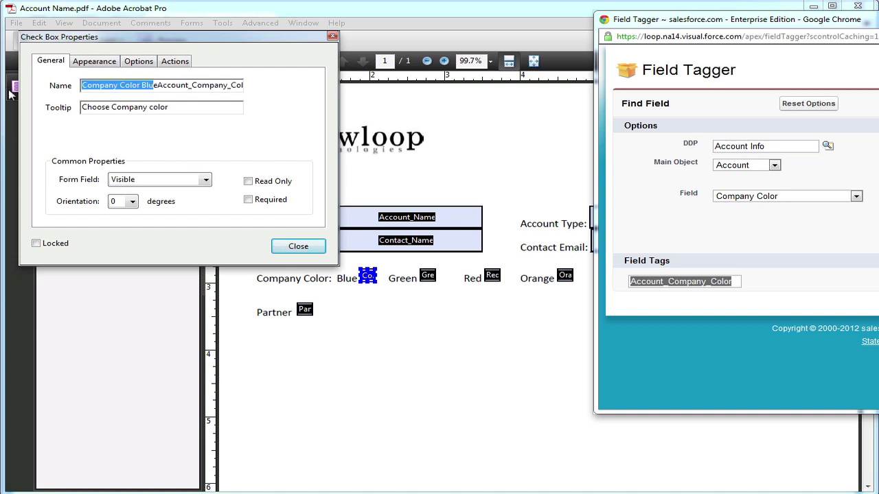
{"action": "key", "text": "Delete"}
{"action": "key", "text": "Delete"}
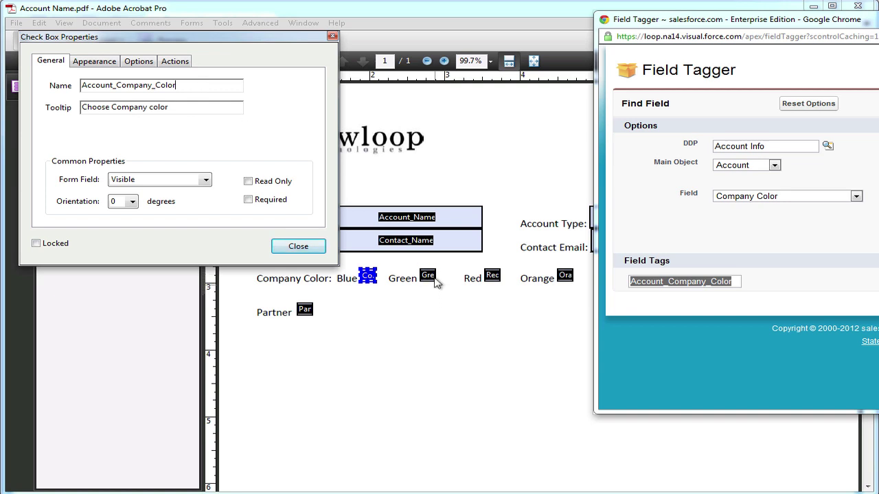
Set the Blue check box's export value to Blue and its style to Check.
{"action": "left_click", "coordinate": [139, 61]}
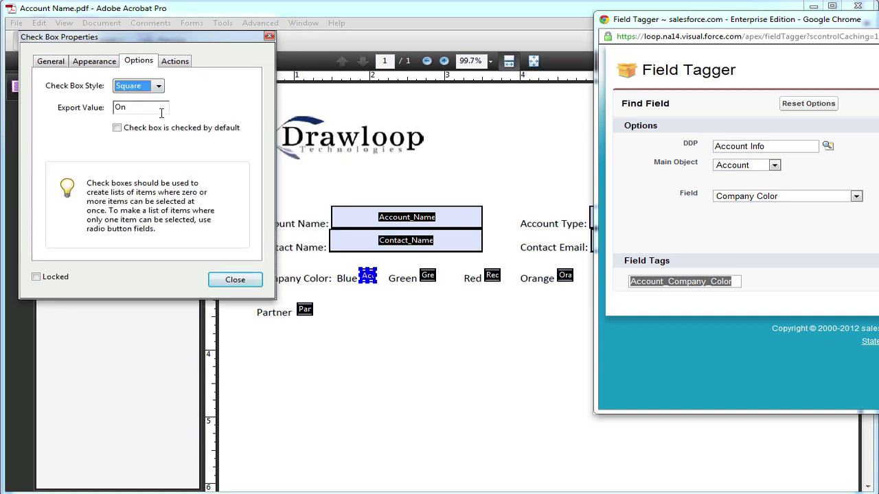
{"action": "double_click", "coordinate": [137, 107]}
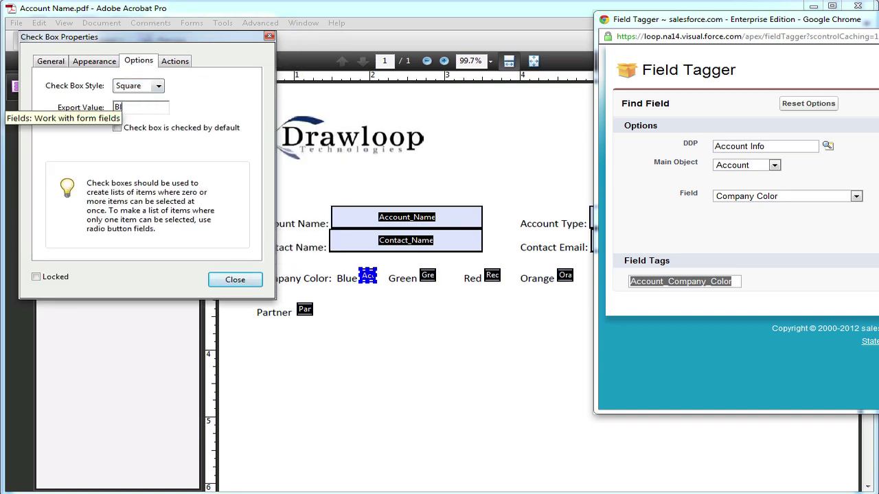
{"action": "left_click", "coordinate": [138, 88]}
{"action": "left_click", "coordinate": [140, 102]}
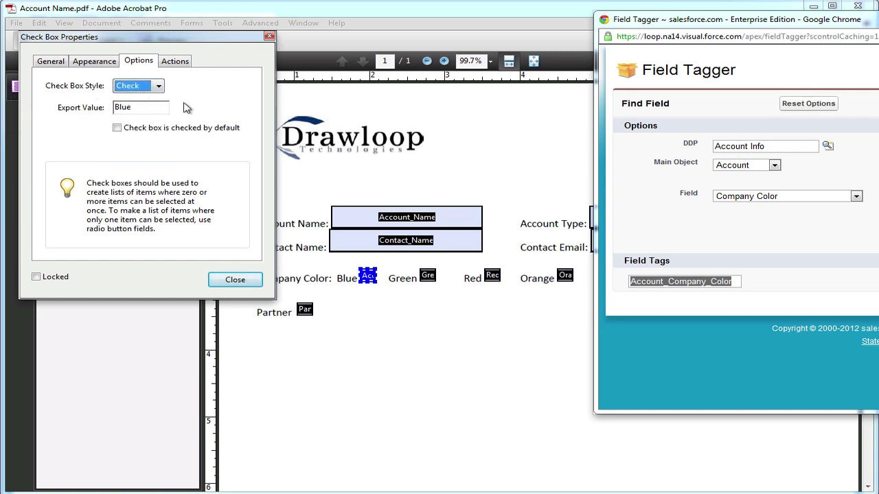
Replace the Green check box's name with the Account_Company_Color tag from the Field Tagger.
{"action": "left_click", "coordinate": [51, 64]}
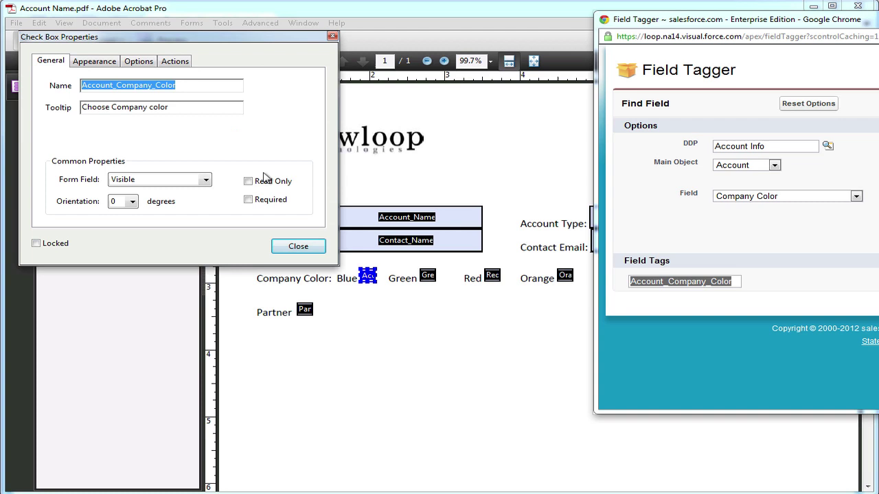
{"action": "left_click", "coordinate": [428, 276]}
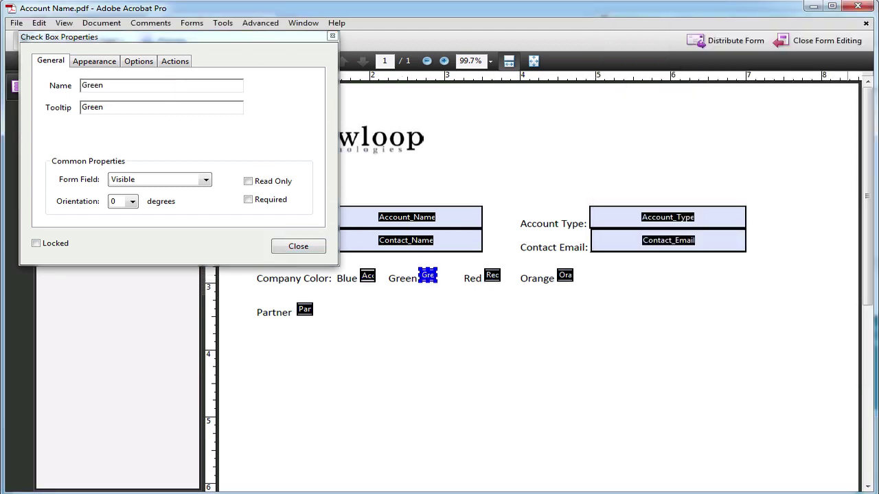
{"action": "left_click", "coordinate": [135, 85]}
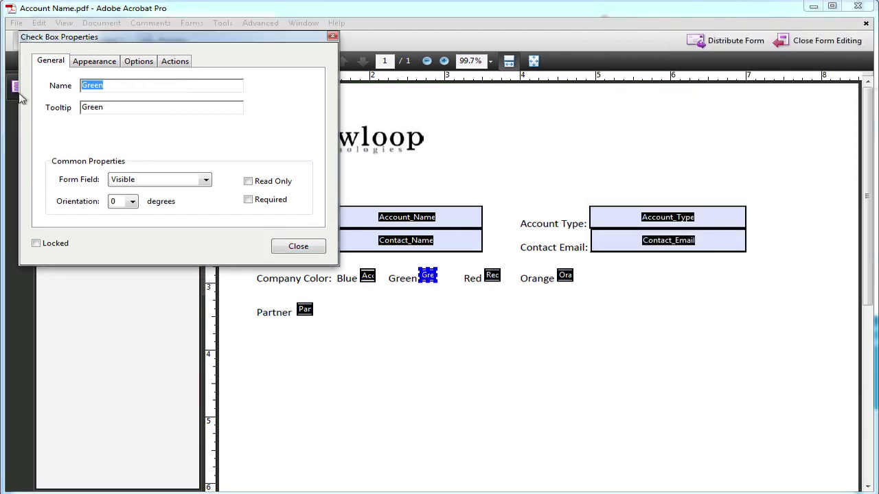
{"action": "key", "text": "BackSpace"}
{"action": "key", "text": "alt+Tab"}
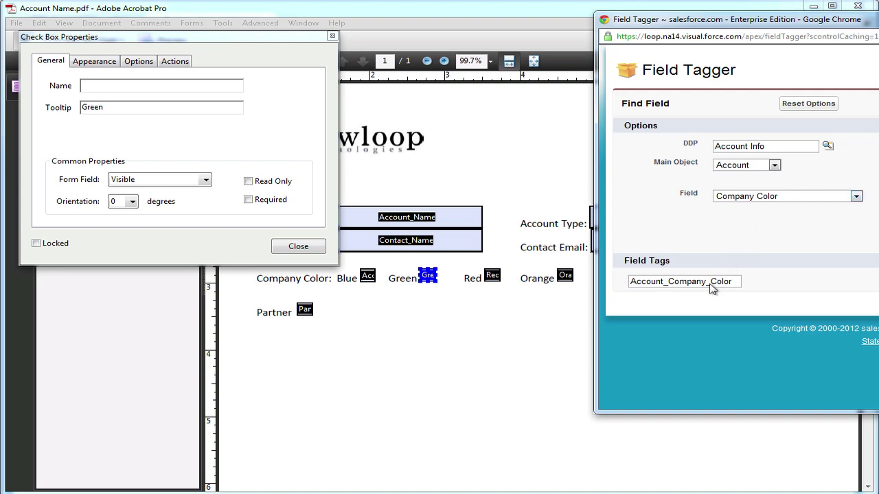
{"action": "double_click", "coordinate": [712, 288]}
{"action": "left_click_drag", "start_coordinate": [652, 286], "coordinate": [174, 87]}
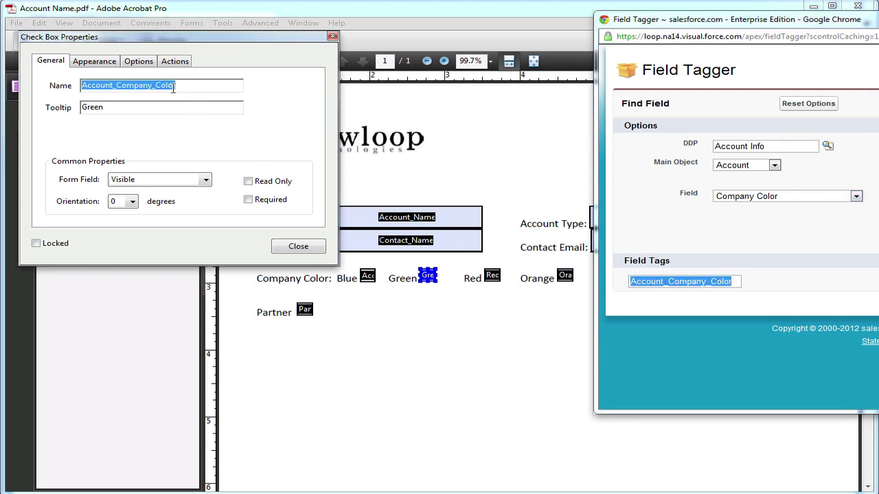
Set the Green check box's export value to Green and its style to Check.
{"action": "left_click", "coordinate": [150, 63]}
{"action": "double_click", "coordinate": [119, 107]}
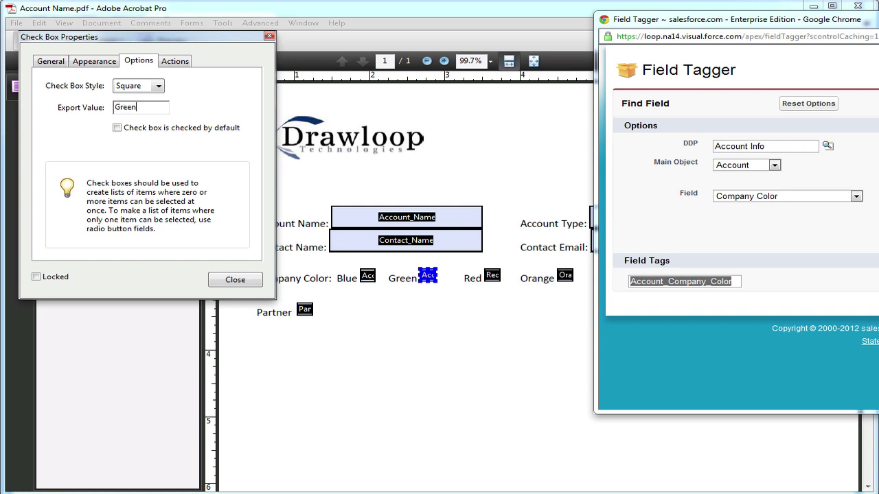
{"action": "left_click", "coordinate": [162, 86]}
{"action": "left_click", "coordinate": [159, 100]}
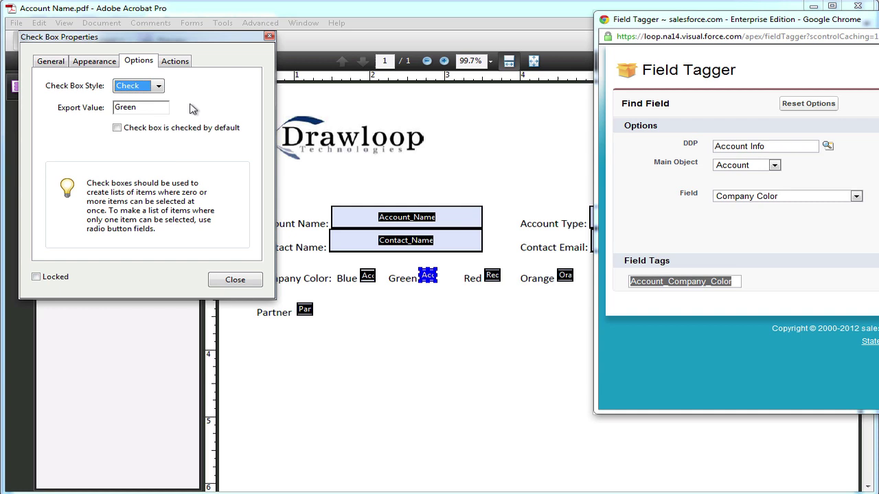
Replace the Red check box's name with the Account_Company_Color tag from the Field Tagger.
{"action": "left_click", "coordinate": [493, 276], "text": "shift"}
{"action": "left_click", "coordinate": [492, 276]}
{"action": "left_click", "coordinate": [30, 38]}
{"action": "left_click", "coordinate": [51, 61]}
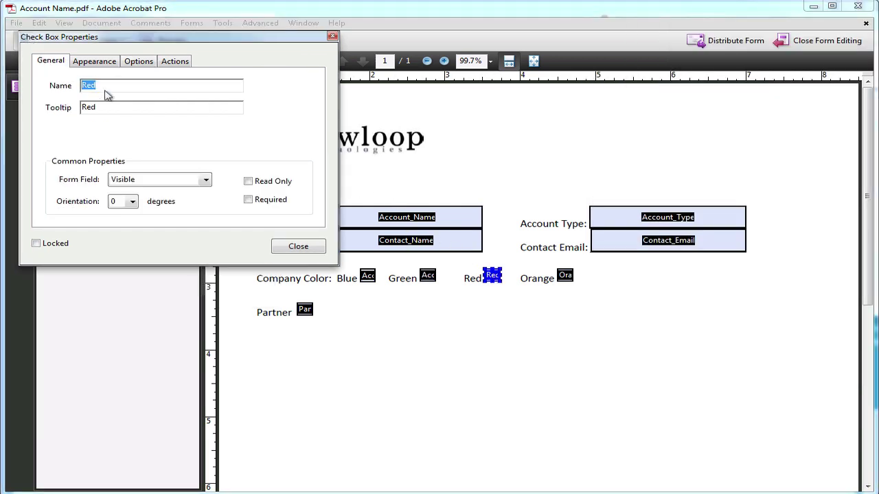
{"action": "key", "text": "BackSpace"}
{"action": "key", "text": "alt+Tab"}
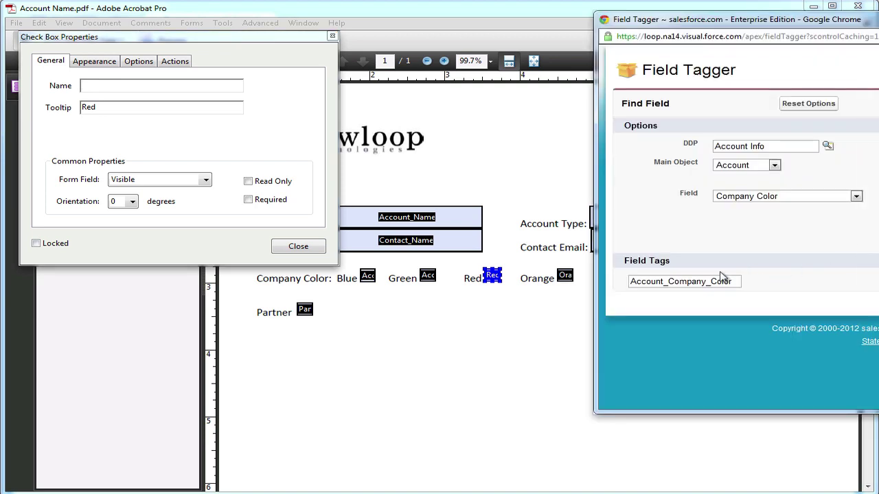
{"action": "double_click", "coordinate": [718, 282]}
{"action": "key", "text": "ctrl+c"}
{"action": "left_click_drag", "start_coordinate": [714, 284], "coordinate": [210, 131]}
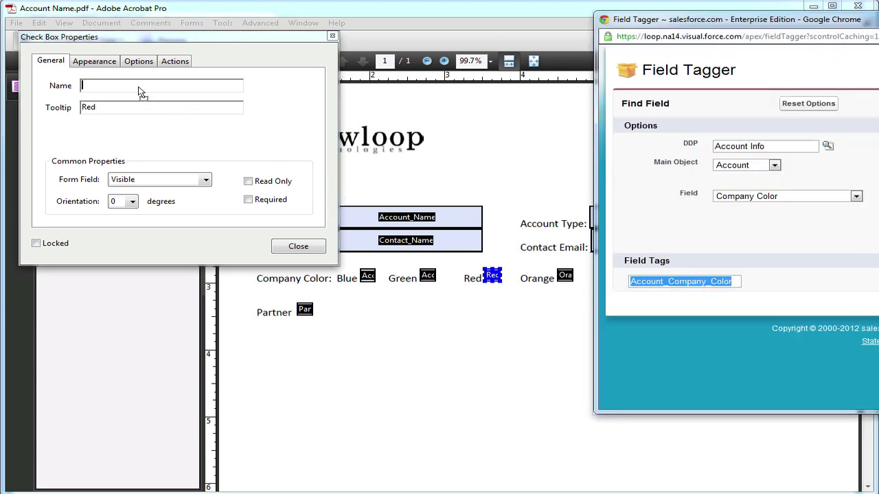
{"action": "left_click", "coordinate": [138, 88]}
{"action": "key", "text": "ctrl+v"}
Set the Red check box's export value to Red and its style to Check.
{"action": "left_click", "coordinate": [144, 64]}
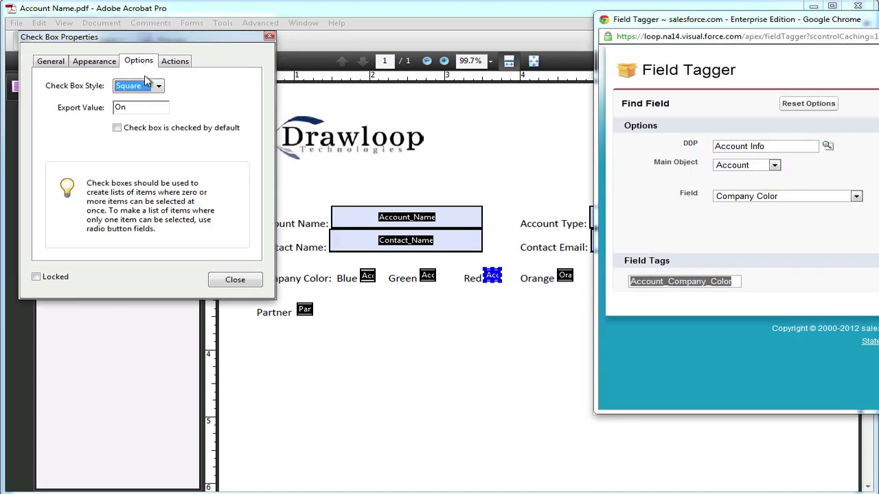
{"action": "left_click_drag", "start_coordinate": [140, 110], "coordinate": [114, 110]}
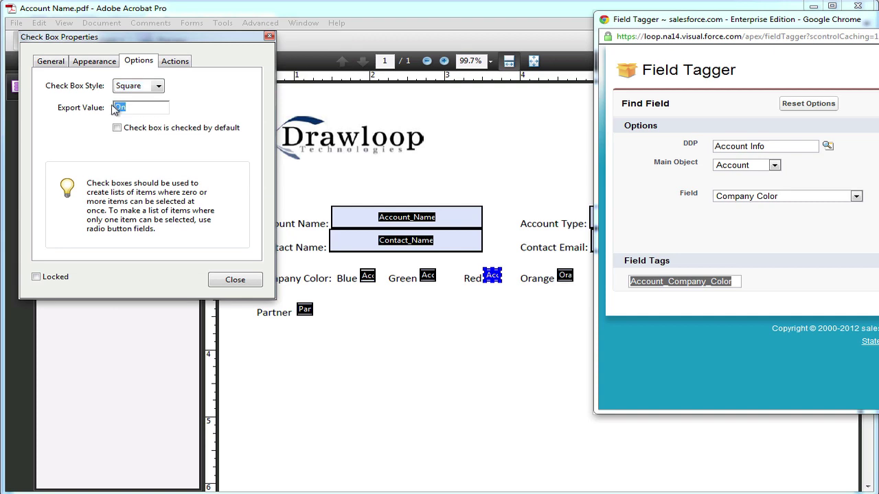
{"action": "type", "text": "Red"}
{"action": "key", "text": "Tab"}
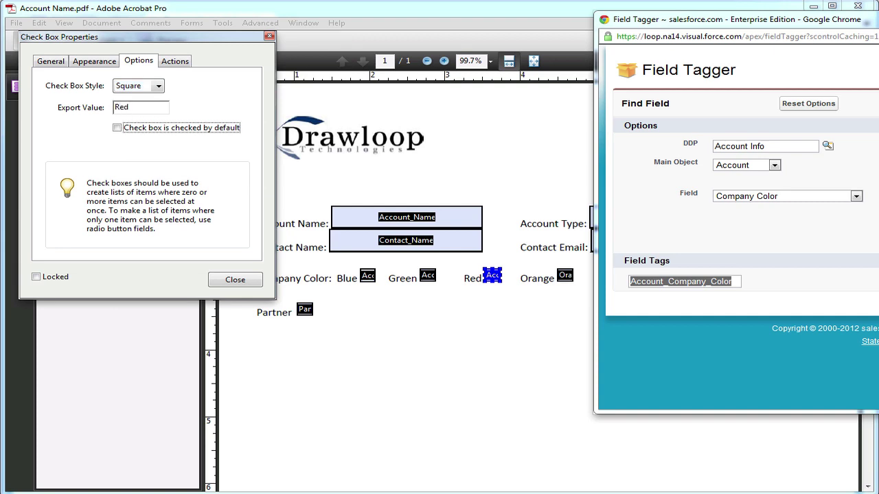
{"action": "left_click", "coordinate": [160, 93]}
{"action": "left_click", "coordinate": [158, 101]}
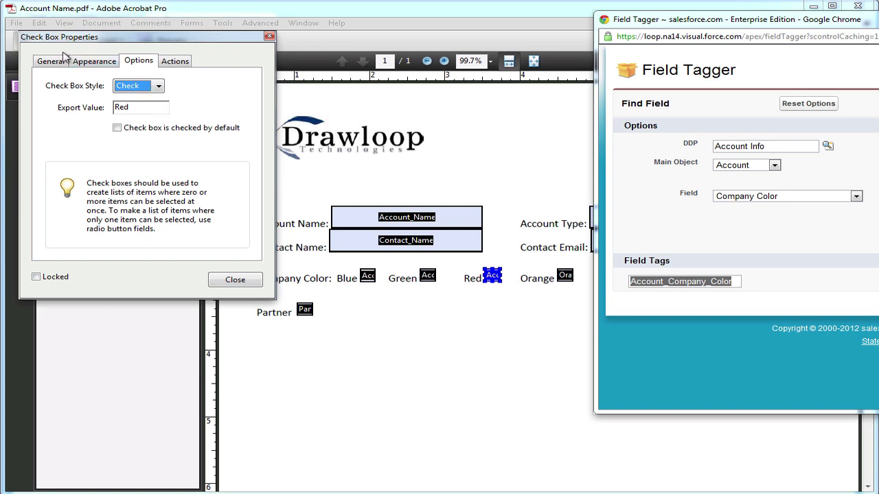
Replace the Orange check box's name with the Account_Company_Color tag from the Field Tagger.
{"action": "left_click", "coordinate": [565, 273]}
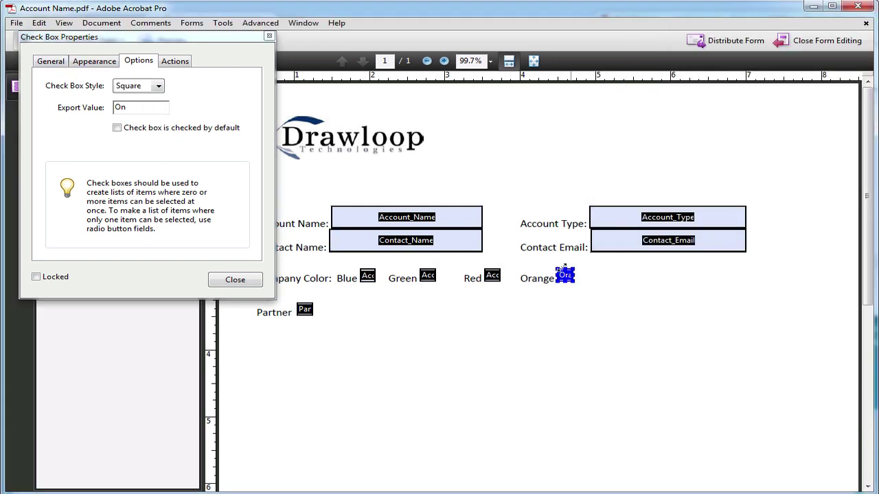
{"action": "left_click", "coordinate": [60, 62]}
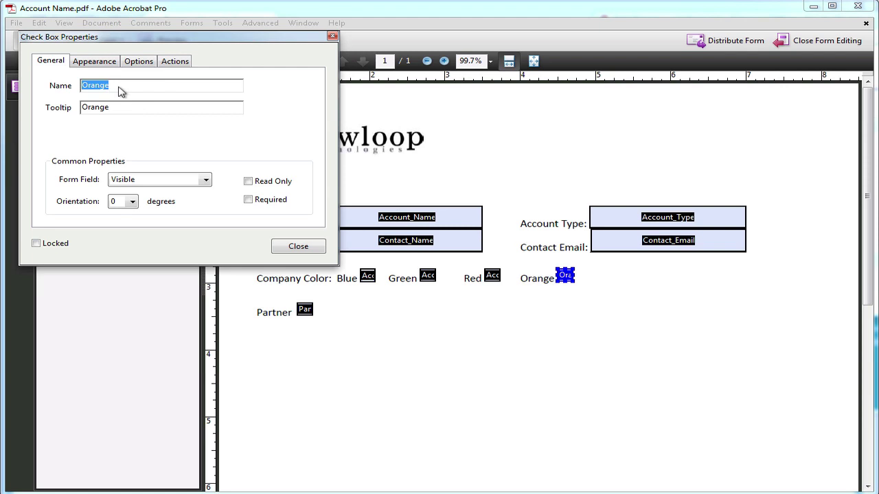
{"action": "key", "text": "BackSpace"}
{"action": "left_click", "coordinate": [875, 217]}
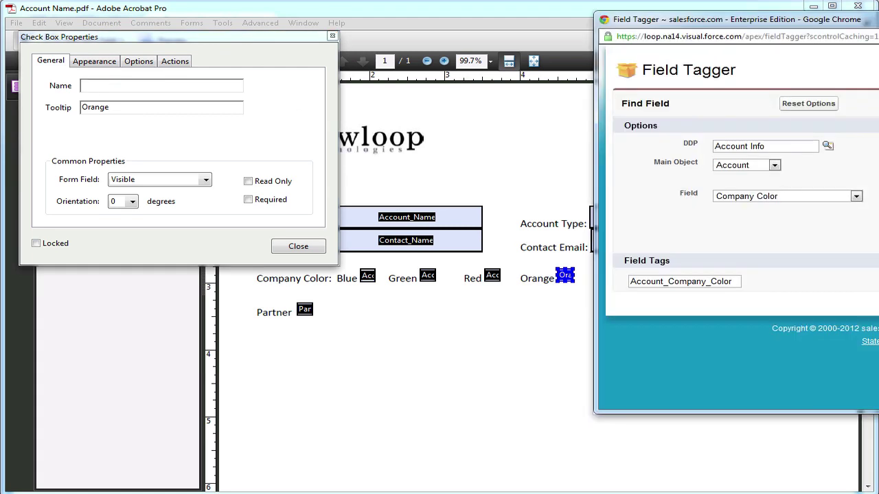
{"action": "double_click", "coordinate": [697, 285]}
{"action": "left_click_drag", "start_coordinate": [663, 287], "coordinate": [155, 95]}
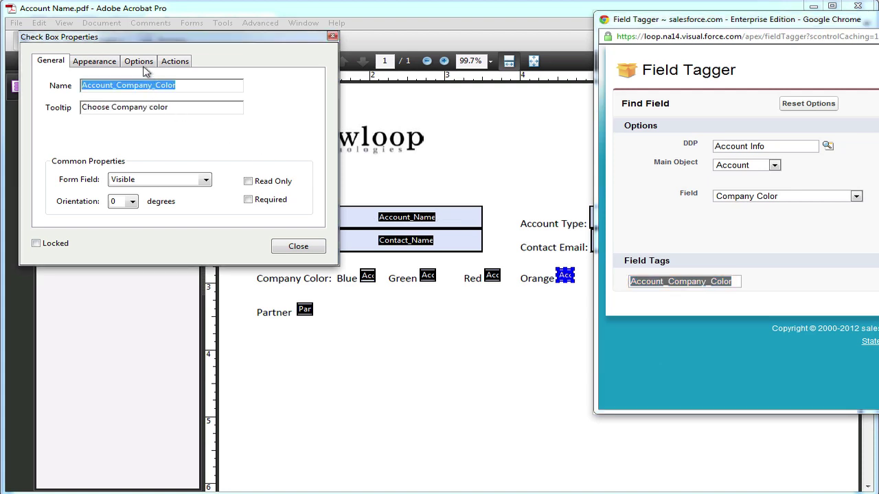
Set the Orange check box's export value to Orange and its style to Check.
{"action": "left_click", "coordinate": [138, 62]}
{"action": "key", "text": "Tab"}
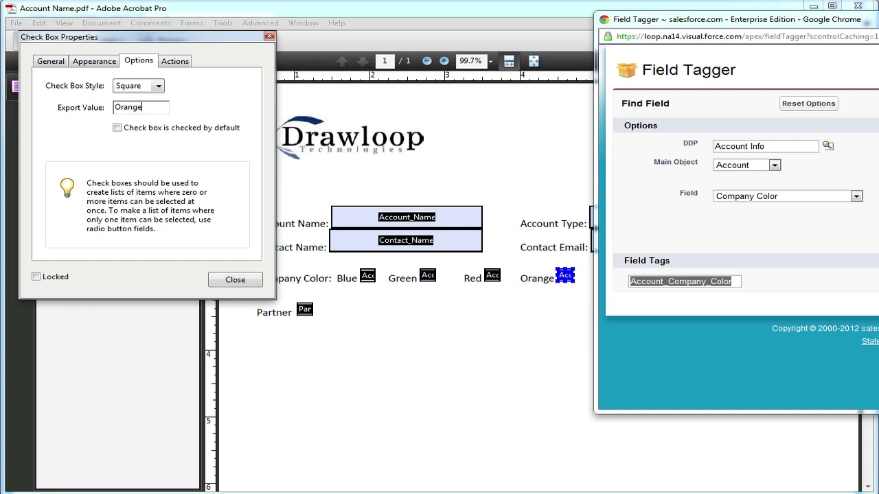
{"action": "left_click", "coordinate": [122, 88]}
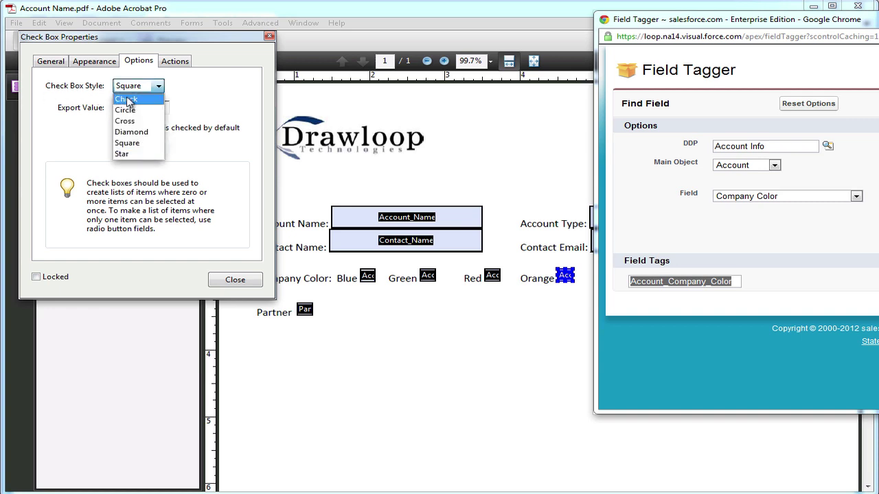
{"action": "left_click", "coordinate": [127, 98]}
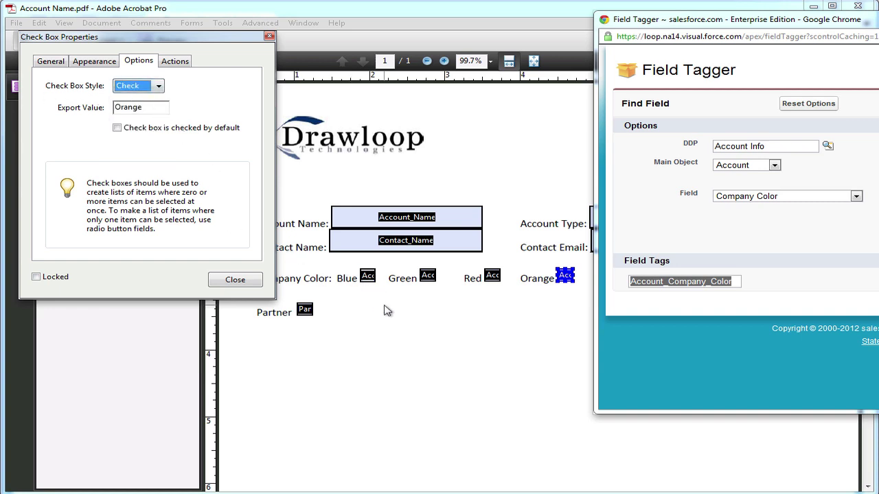
Clear the name of the Partner check box in its properties.
{"action": "left_click", "coordinate": [329, 314]}
{"action": "left_click", "coordinate": [306, 309]}
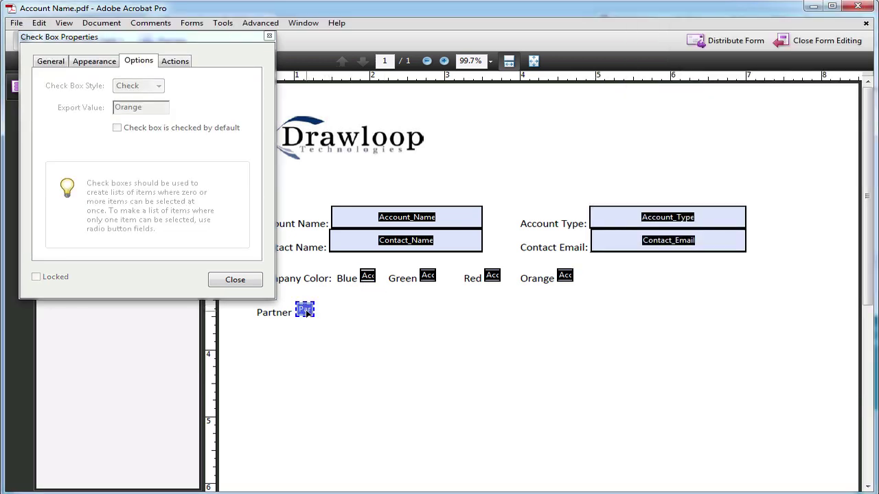
{"action": "left_click", "coordinate": [59, 62]}
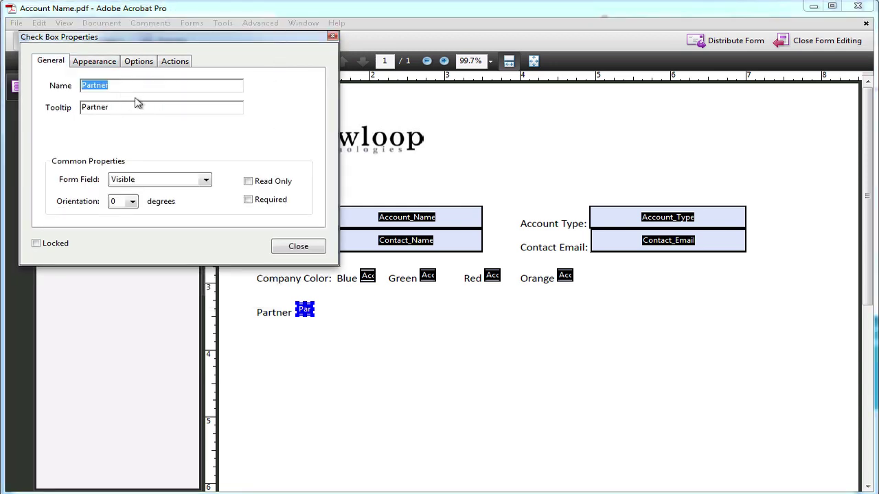
{"action": "key", "text": "BackSpace"}
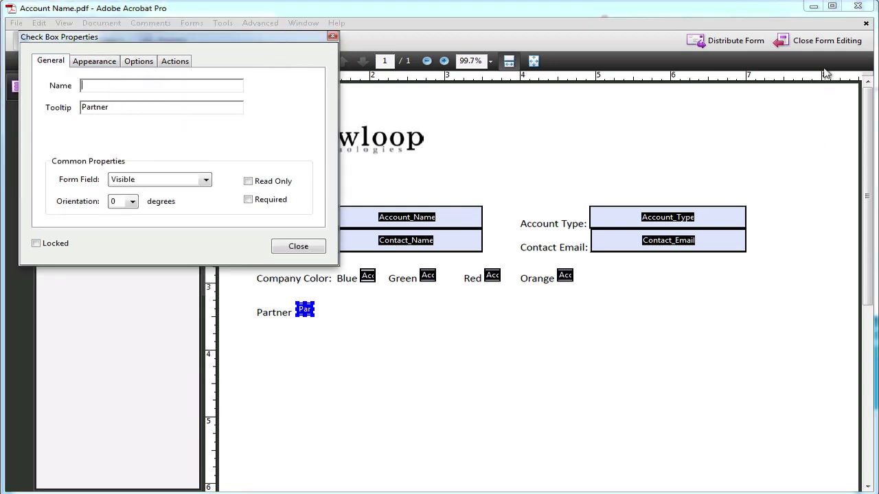
Switch to Salesforce and examine the Partner check box field on the Acme Co. account record.
{"action": "left_click", "coordinate": [819, 13]}
{"action": "left_click", "coordinate": [814, 8]}
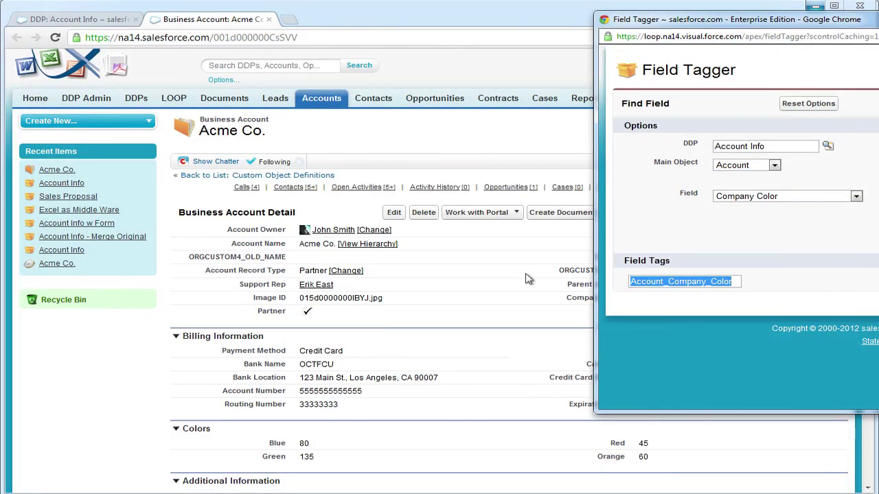
{"action": "left_click", "coordinate": [328, 317]}
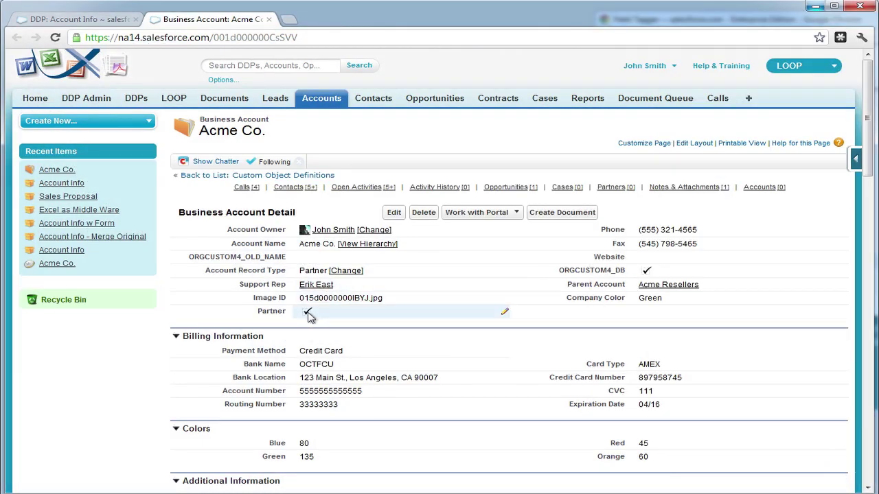
{"action": "double_click", "coordinate": [309, 316]}
{"action": "left_click", "coordinate": [396, 213]}
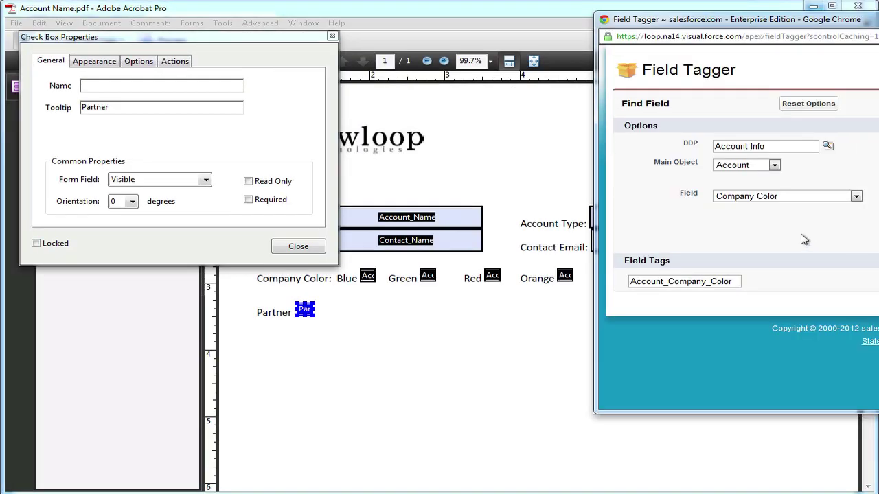
Generate the tag for the Account's Partner field in the Field Tagger and use Account_Partner as the Partner check box's name.
{"action": "left_click", "coordinate": [774, 197]}
{"action": "left_click_drag", "start_coordinate": [857, 252], "coordinate": [861, 349]}
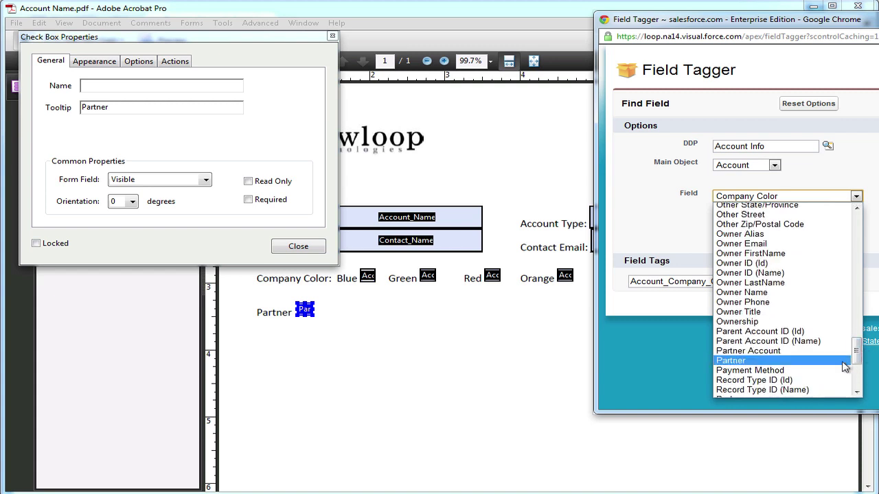
{"action": "left_click", "coordinate": [842, 362]}
{"action": "double_click", "coordinate": [688, 289]}
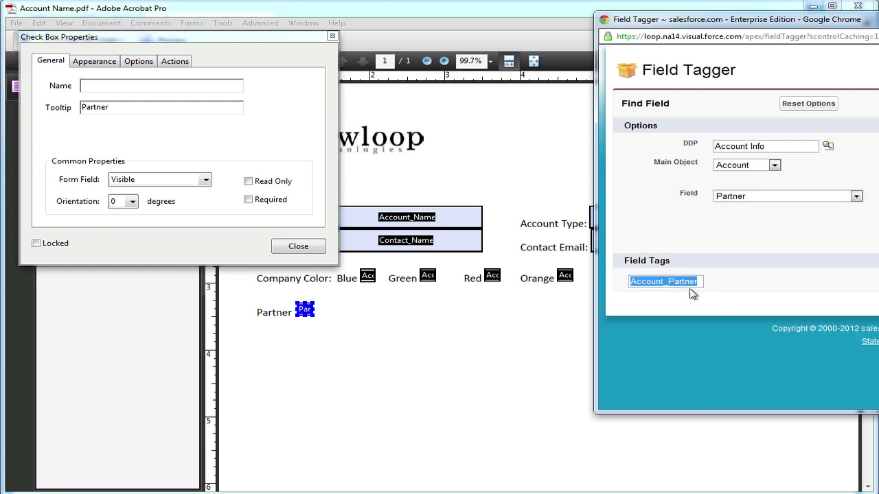
{"action": "left_click_drag", "start_coordinate": [690, 290], "coordinate": [124, 91]}
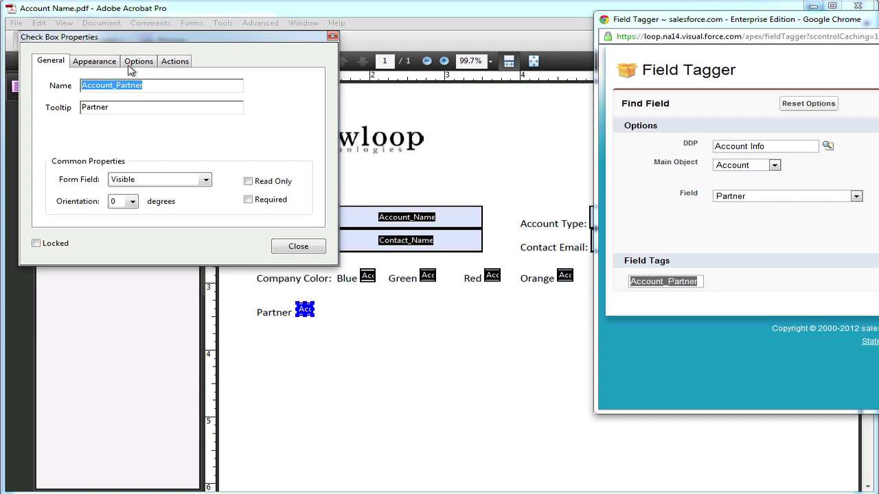
Set the Partner check box's export value to true and its style to Check, and close its properties.
{"action": "left_click", "coordinate": [130, 64]}
{"action": "double_click", "coordinate": [130, 107]}
{"action": "type", "text": "On"}
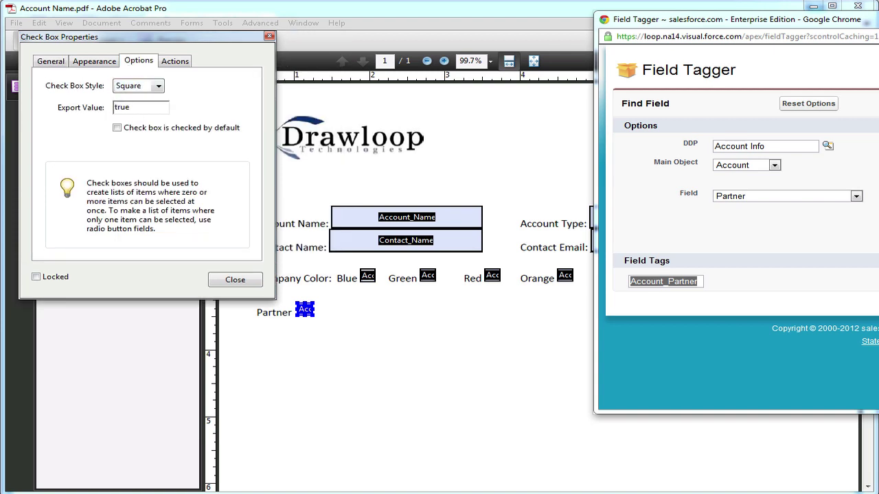
{"action": "left_click", "coordinate": [158, 86]}
{"action": "left_click", "coordinate": [132, 96]}
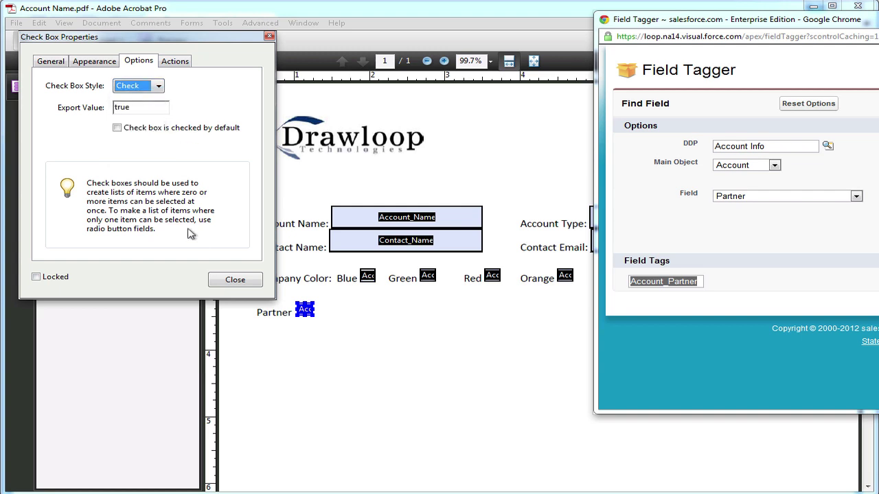
{"action": "left_click", "coordinate": [233, 279]}
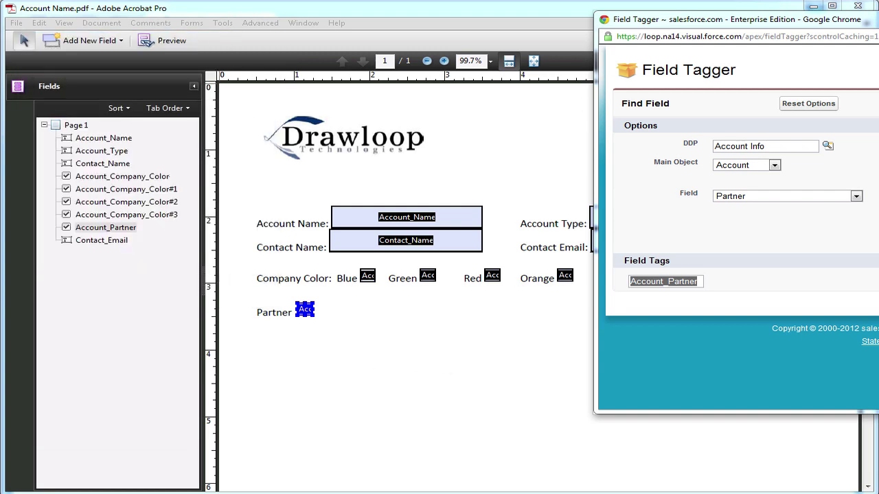
Save the form as Account Name.pdf in My Documents, replacing the existing file.
{"action": "key", "text": "alt+Tab"}
{"action": "left_click", "coordinate": [758, 334]}
{"action": "left_click", "coordinate": [16, 23]}
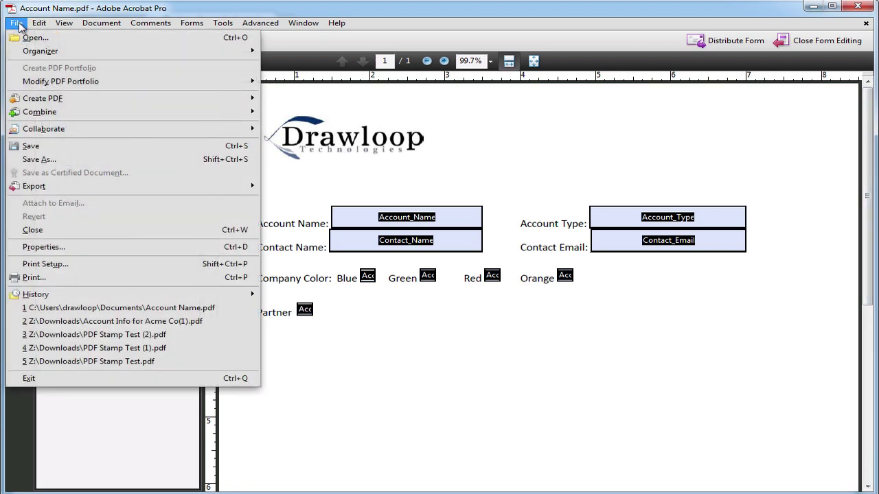
{"action": "left_click", "coordinate": [39, 145]}
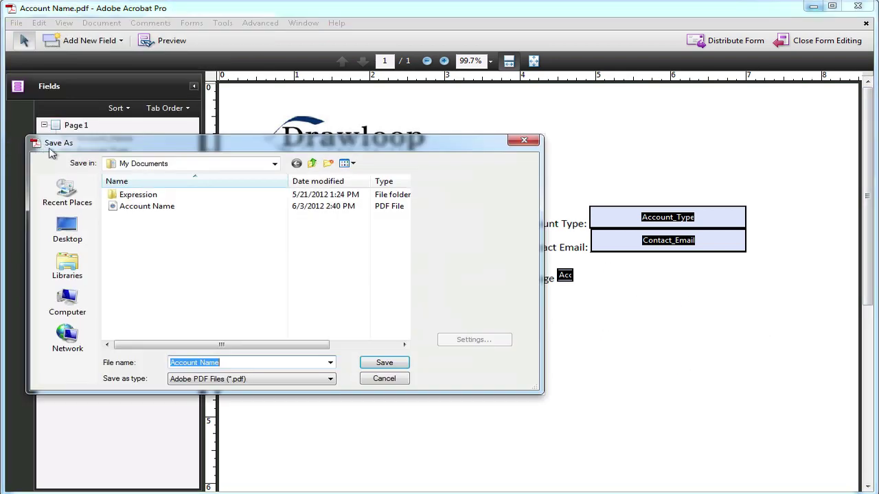
{"action": "left_click", "coordinate": [385, 363]}
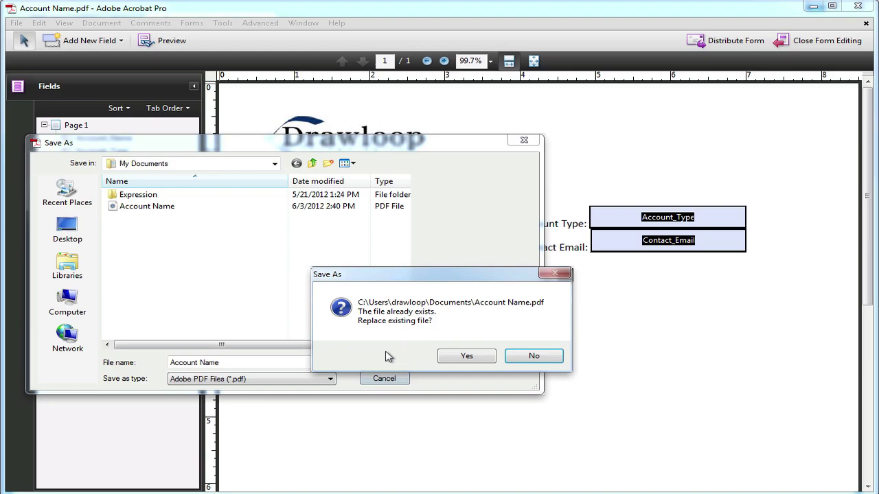
{"action": "left_click", "coordinate": [450, 355]}
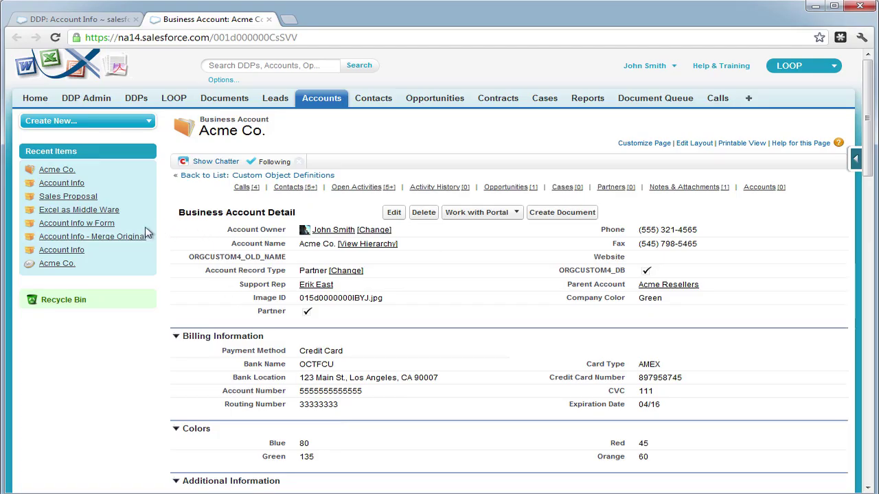
Open the Account Info DDP in Salesforce and start a new document upload with LOOP Files as its folder.
{"action": "left_click", "coordinate": [79, 185]}
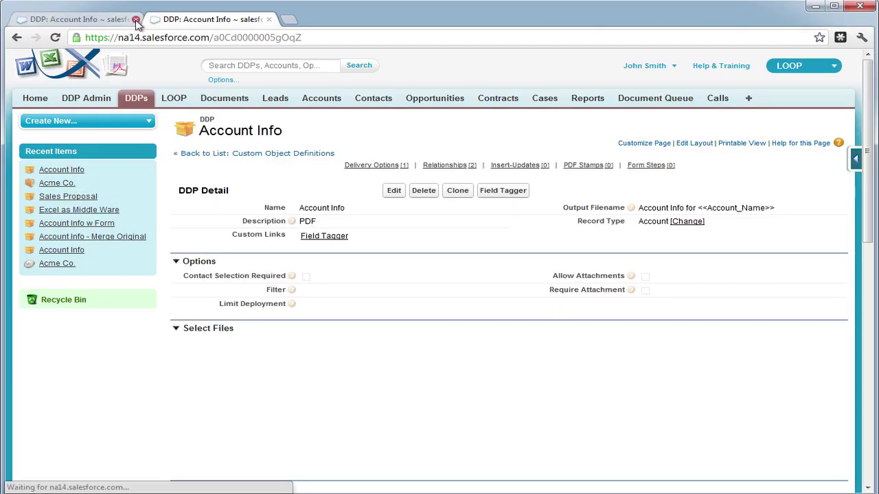
{"action": "left_click", "coordinate": [246, 449]}
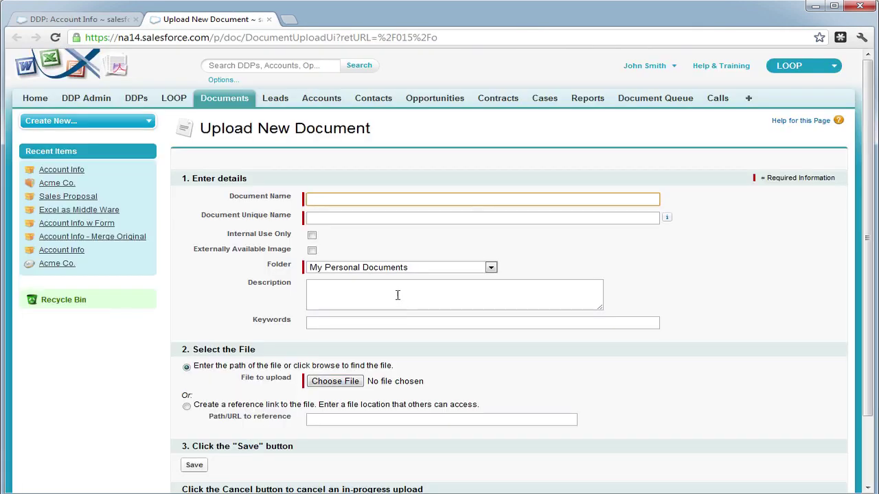
{"action": "left_click", "coordinate": [404, 270]}
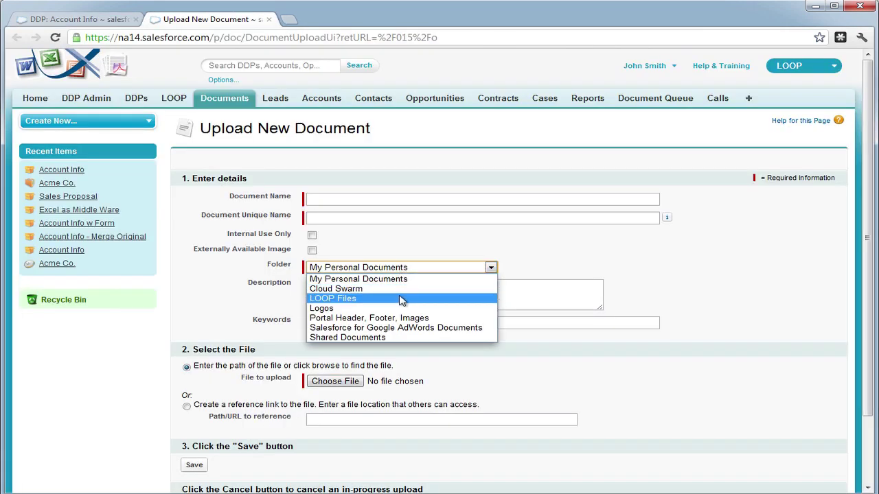
{"action": "left_click", "coordinate": [404, 296]}
Choose Account Name.pdf from the Documents library as the file to upload and name the document PDF File.
{"action": "left_click", "coordinate": [334, 381]}
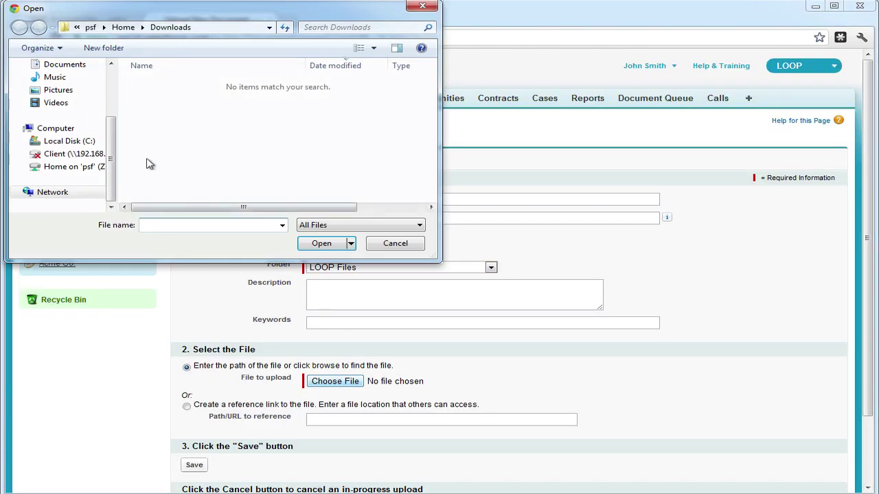
{"action": "left_click", "coordinate": [75, 67]}
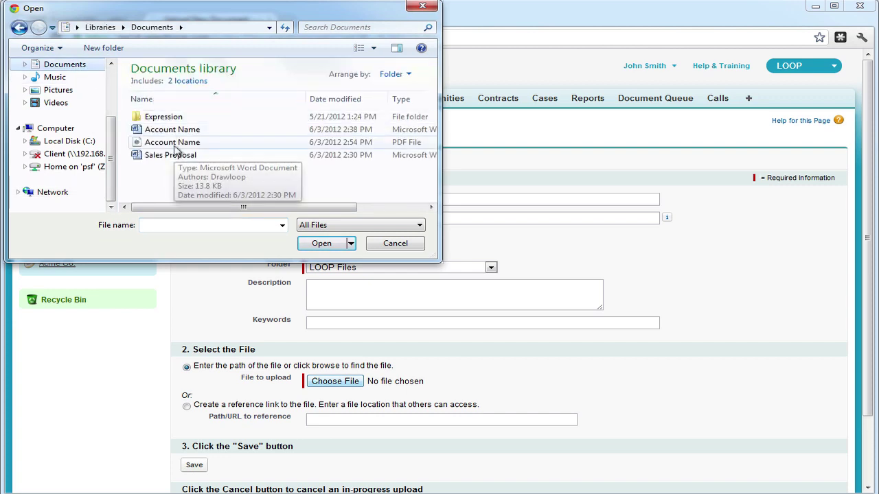
{"action": "double_click", "coordinate": [146, 142]}
{"action": "left_click", "coordinate": [426, 201]}
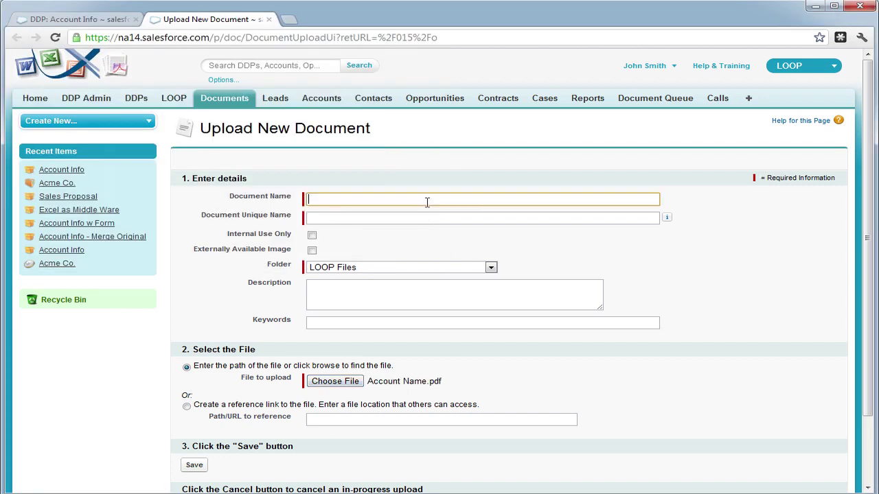
{"action": "type", "text": "PDF File"}
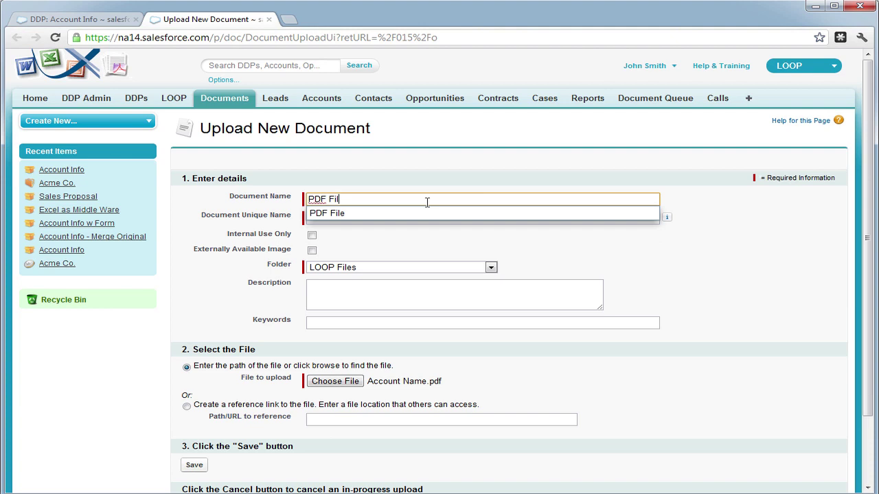
{"action": "key", "text": "Tab"}
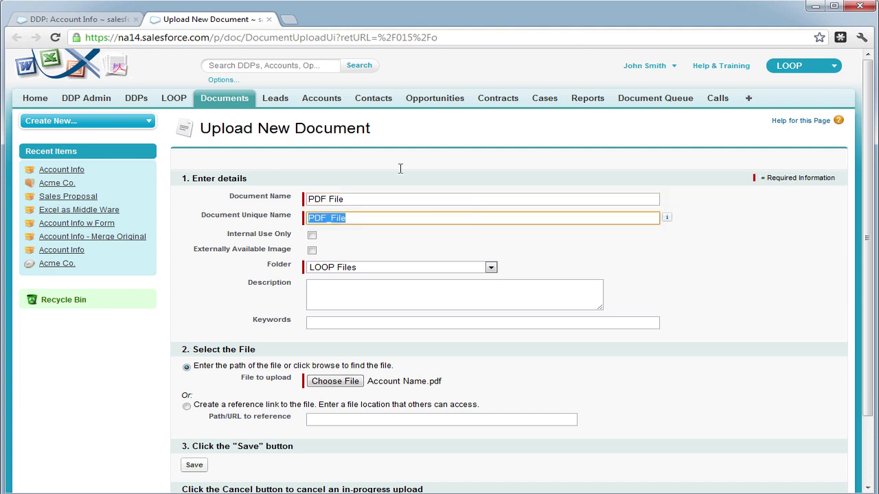
Try to save the upload, and change the document name to PDF File2 and its unique name to PDF_File2.
{"action": "left_click", "coordinate": [196, 466]}
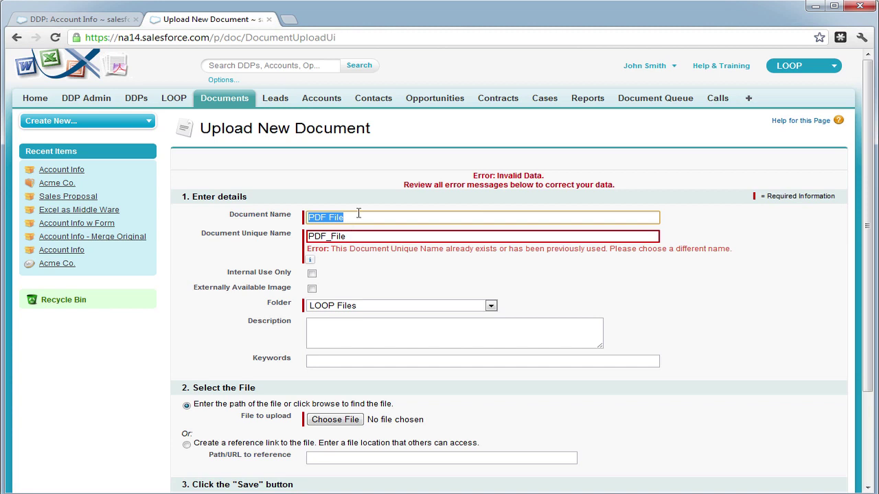
{"action": "left_click", "coordinate": [357, 214]}
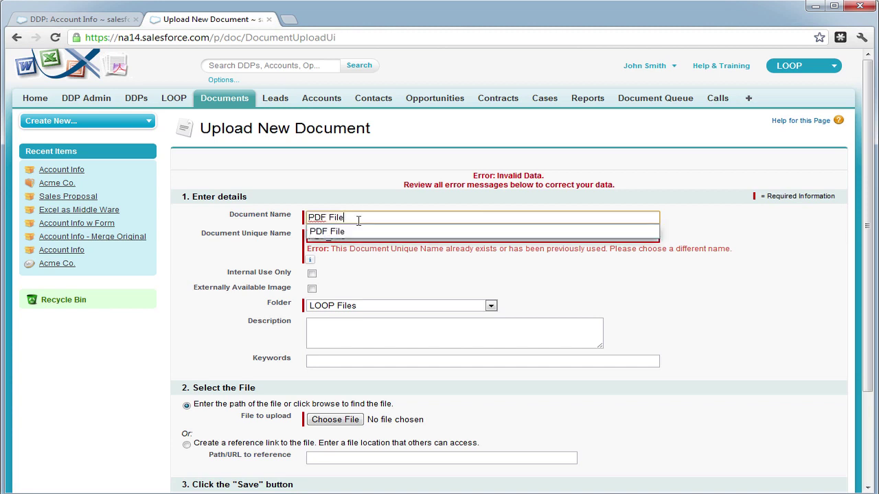
{"action": "type", "text": "2"}
{"action": "key", "text": "Tab"}
{"action": "left_click", "coordinate": [366, 235]}
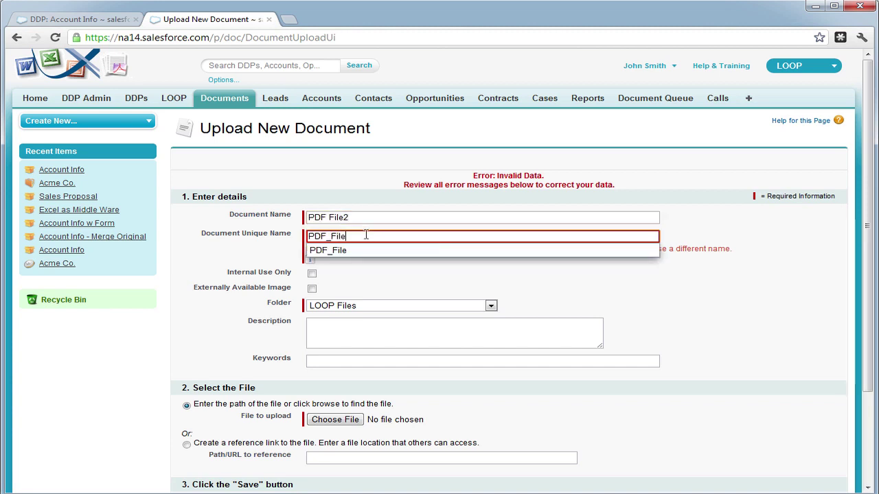
{"action": "type", "text": "2"}
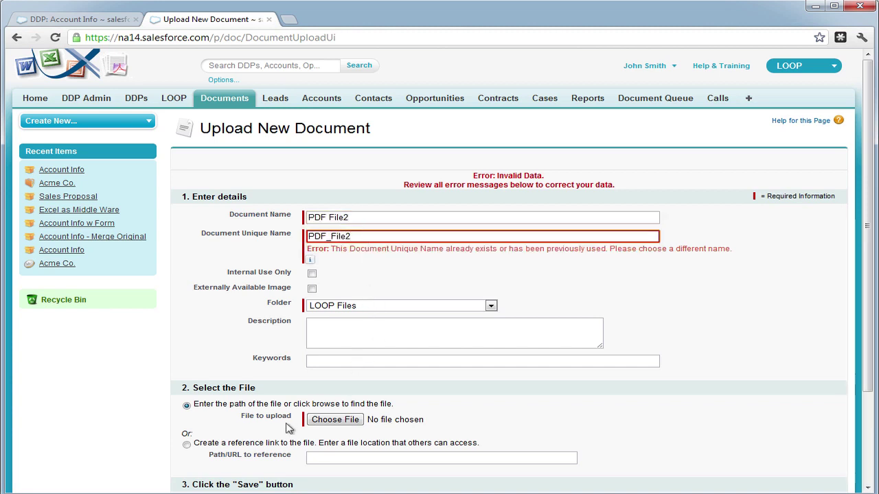
Choose Account Name.pdf from the Documents library as the upload file again and save the new document.
{"action": "left_click", "coordinate": [323, 420]}
{"action": "left_click", "coordinate": [172, 142]}
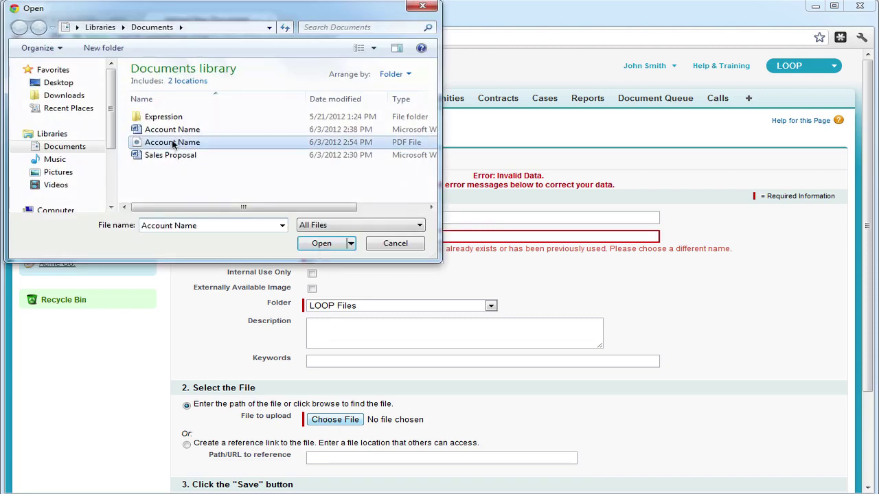
{"action": "double_click", "coordinate": [172, 142]}
{"action": "scroll", "coordinate": [332, 317], "scroll_direction": "down", "scroll_amount": 3}
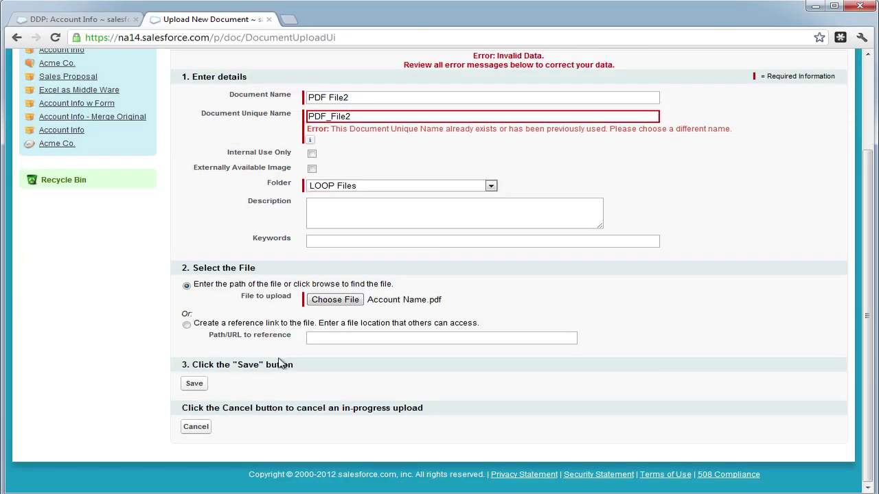
{"action": "left_click", "coordinate": [194, 383]}
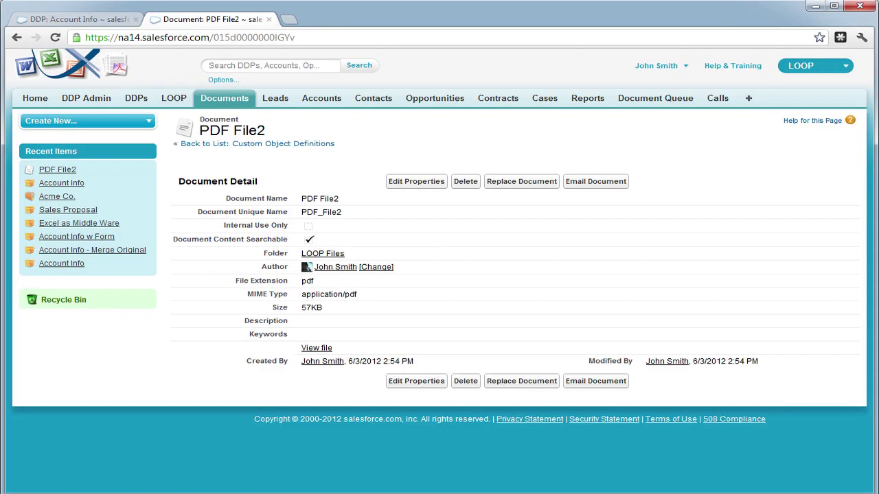
Return to the Account Info DDP, add PDF File2 from the LOOP Files folder to its files, and save the selection.
{"action": "left_click", "coordinate": [269, 20]}
{"action": "left_click", "coordinate": [336, 346]}
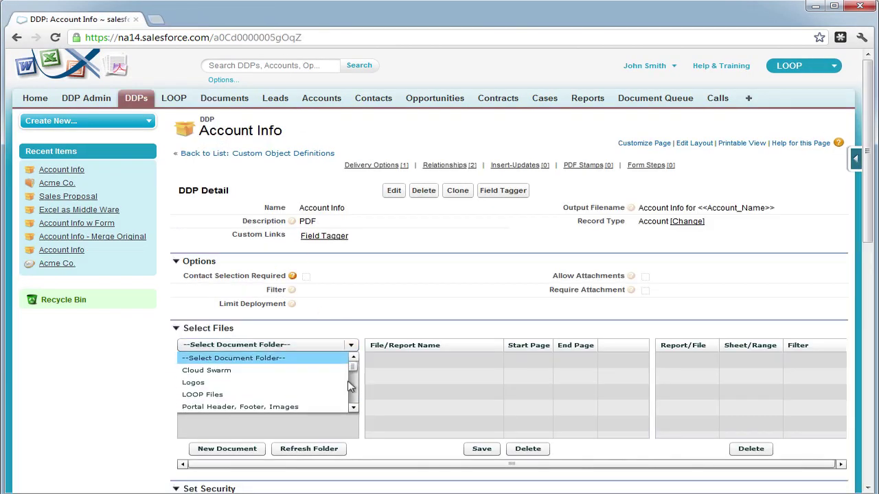
{"action": "left_click", "coordinate": [321, 391]}
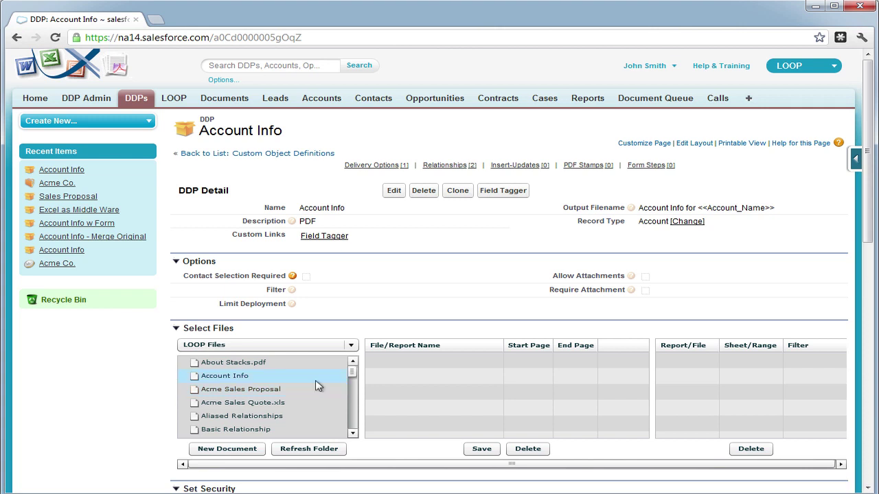
{"action": "left_click_drag", "start_coordinate": [352, 372], "coordinate": [350, 409]}
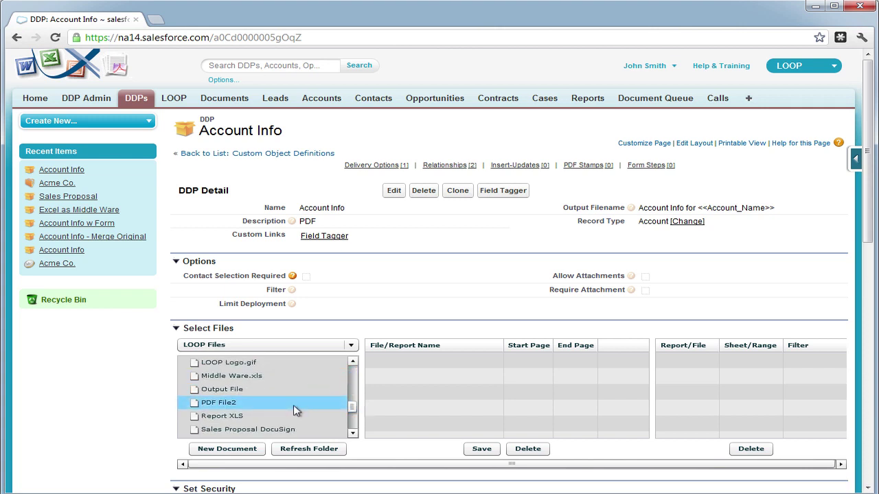
{"action": "left_click_drag", "start_coordinate": [425, 404], "coordinate": [426, 405]}
{"action": "left_click", "coordinate": [481, 448]}
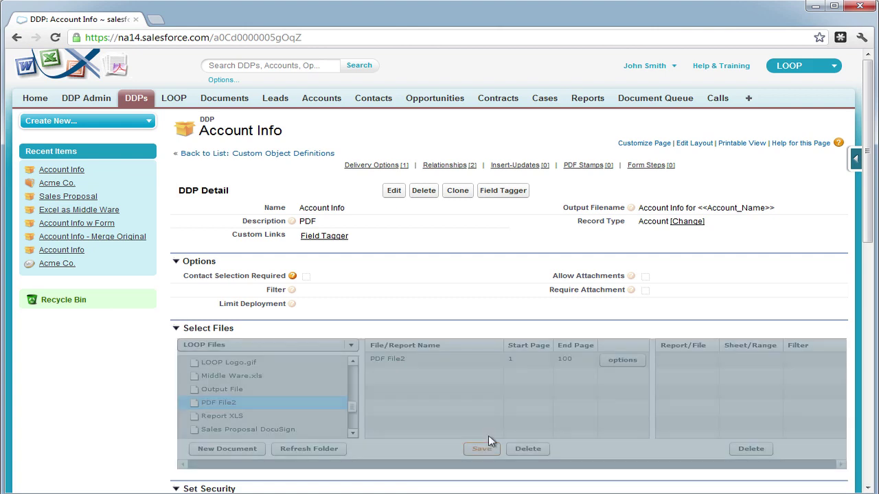
{"action": "left_click", "coordinate": [511, 421]}
Start creating a document from the Acme Co. account and select the first listed contact for the DDP.
{"action": "left_click", "coordinate": [55, 183]}
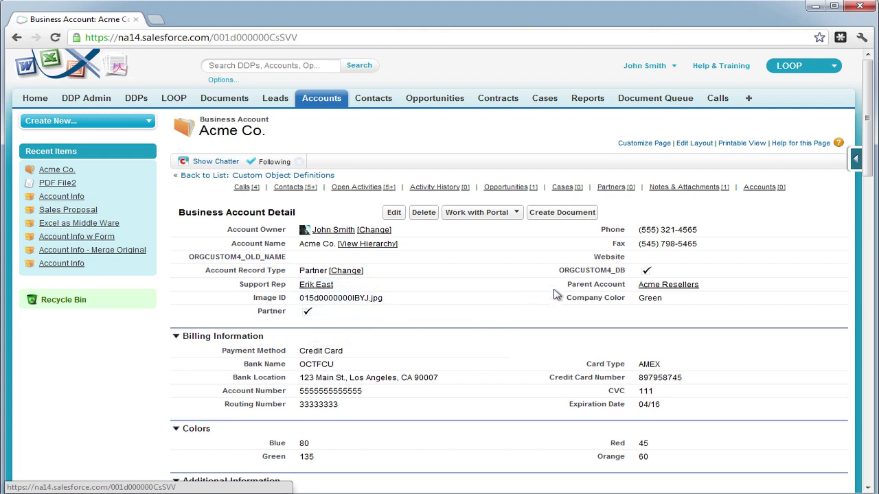
{"action": "left_click", "coordinate": [562, 213]}
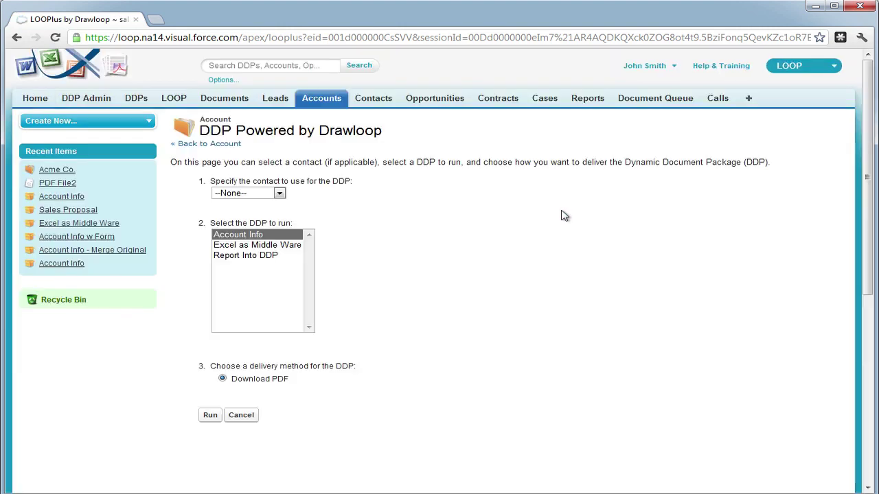
{"action": "left_click", "coordinate": [221, 195]}
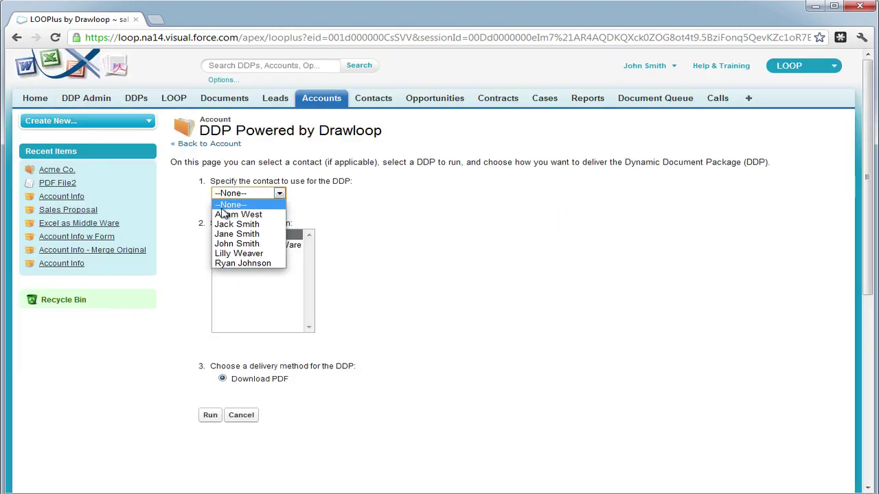
{"action": "left_click", "coordinate": [237, 214]}
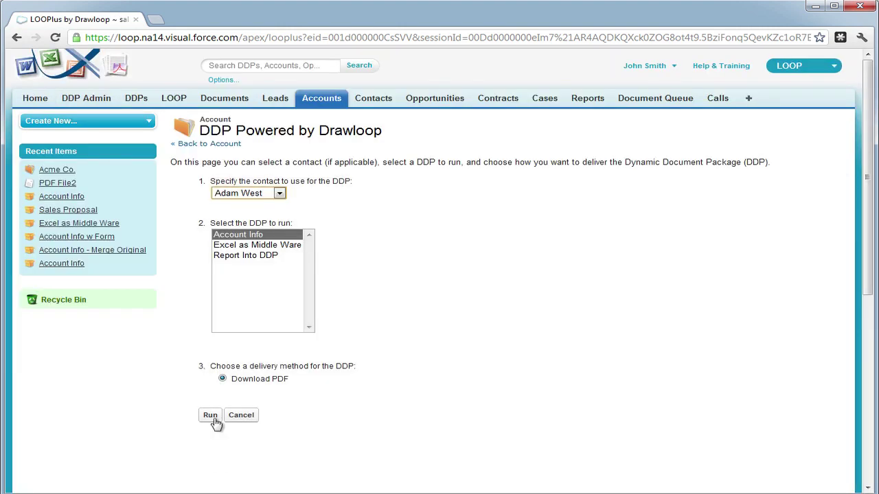
Run the Account Info DDP with PDF download as delivery, and download and open Account Info for Acme Co.pdf.
{"action": "left_click", "coordinate": [212, 416]}
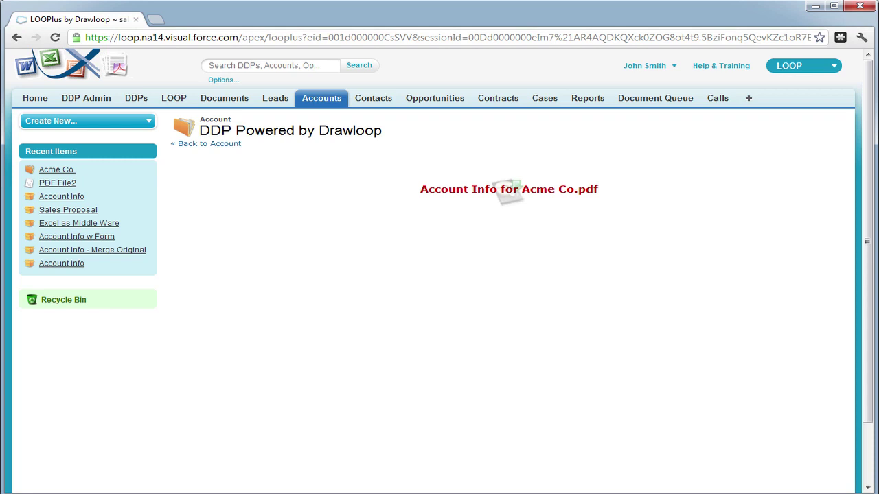
{"action": "left_click", "coordinate": [569, 190]}
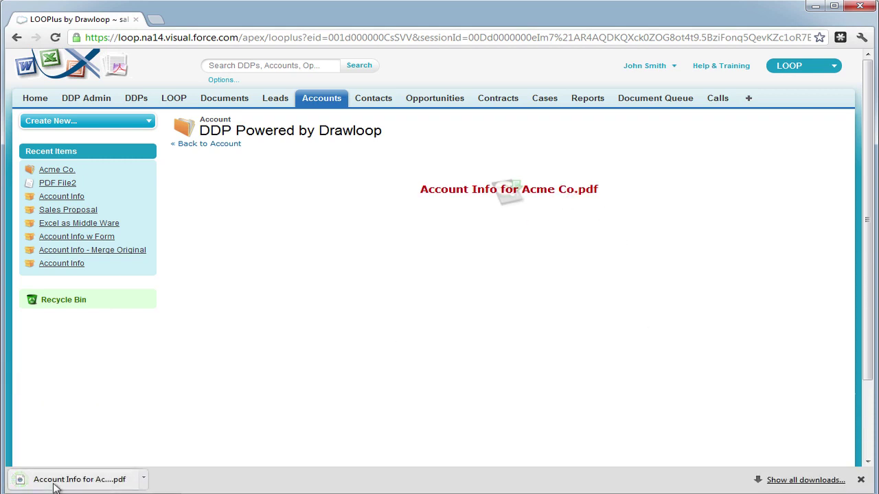
{"action": "left_click", "coordinate": [55, 479]}
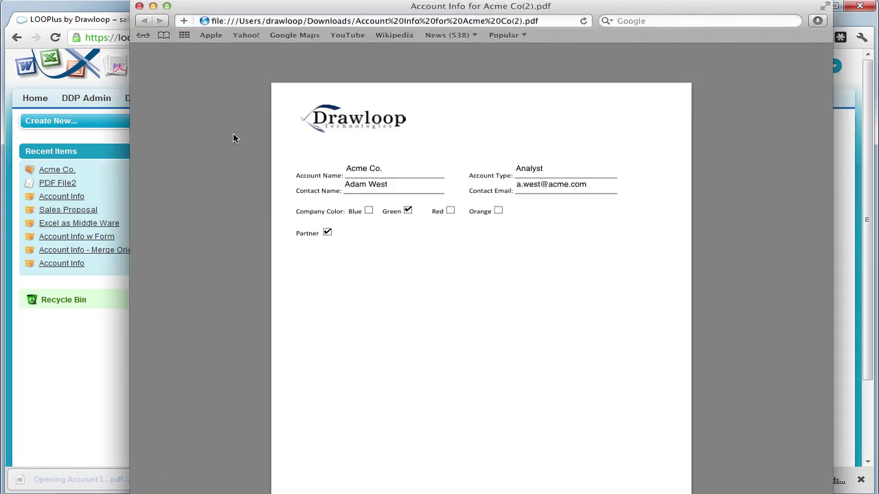